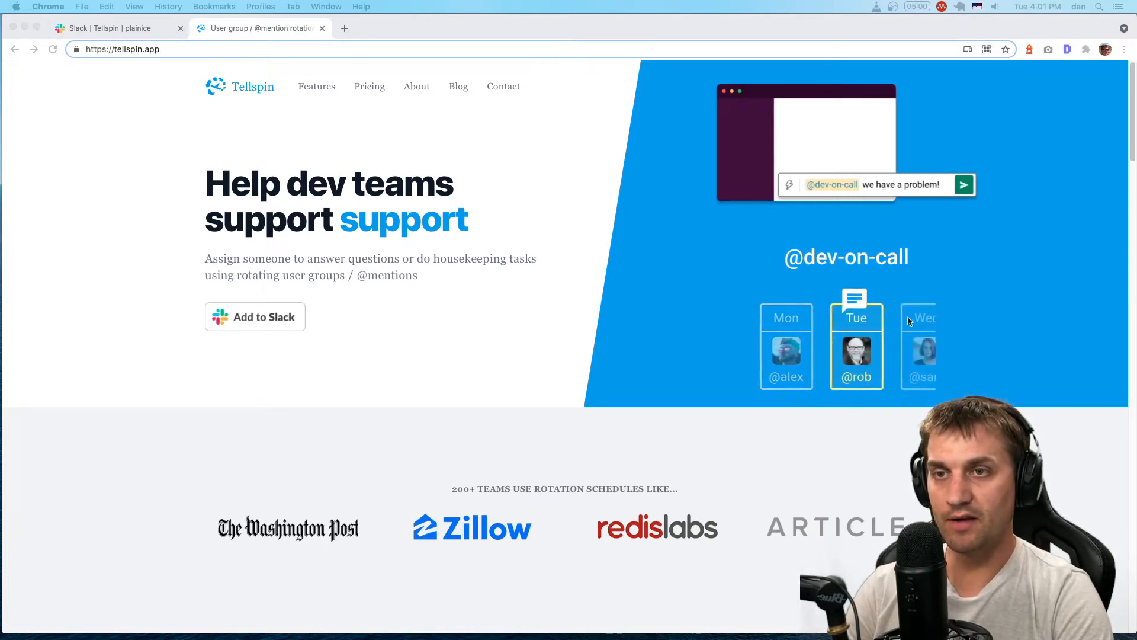
Add Tellspin to the plainice Slack workspace, expanding all four requested permission groups before allowing access.
{"action": "left_click", "coordinate": [406, 301]}
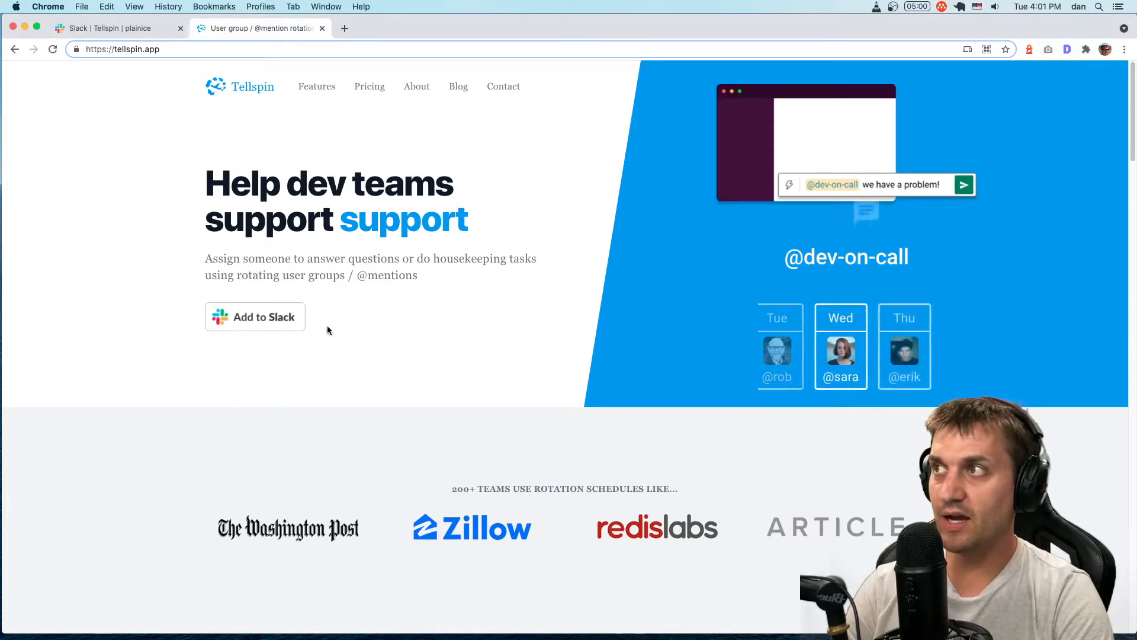
{"action": "left_click", "coordinate": [278, 327]}
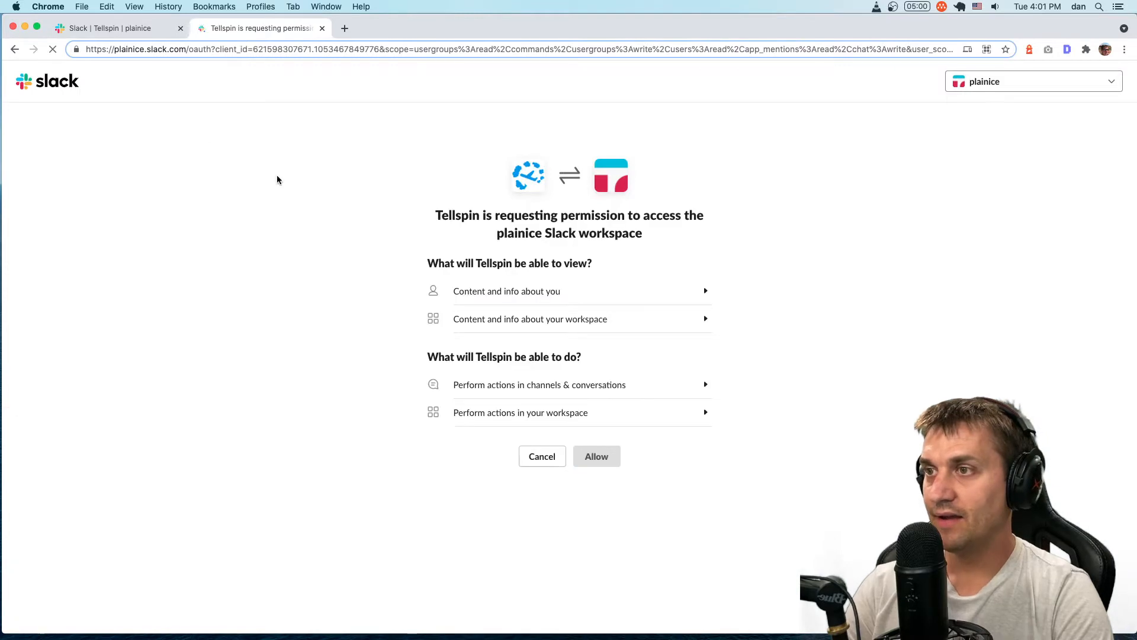
{"action": "left_click", "coordinate": [705, 412]}
{"action": "left_click", "coordinate": [705, 385]}
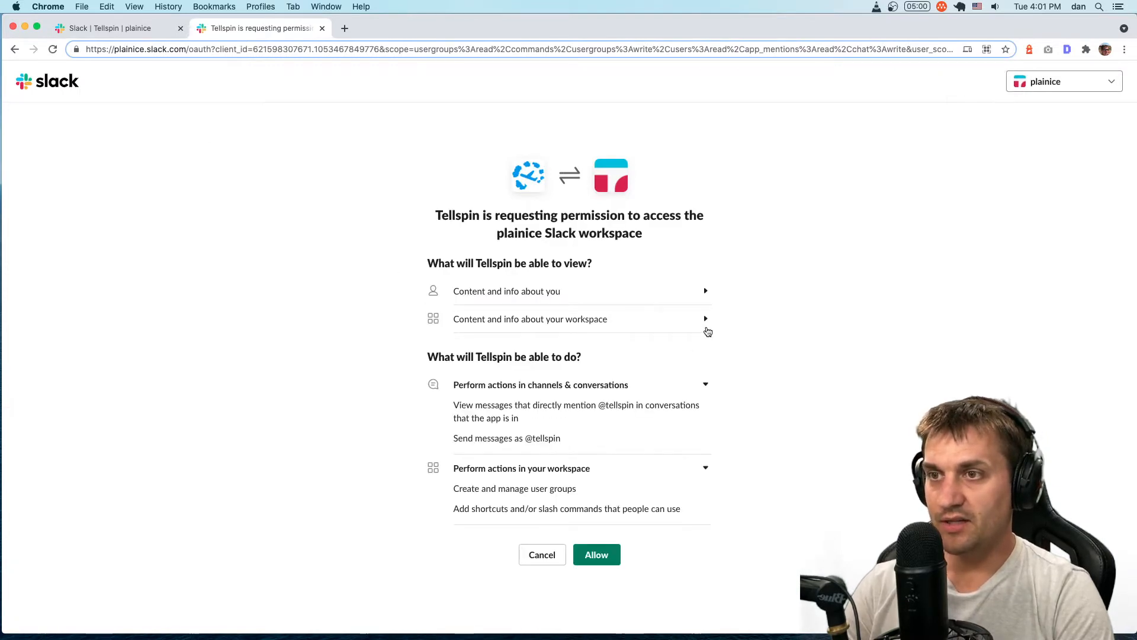
{"action": "left_click", "coordinate": [706, 319]}
{"action": "left_click", "coordinate": [705, 291]}
{"action": "scroll", "coordinate": [630, 522], "scroll_direction": "down", "scroll_amount": 2}
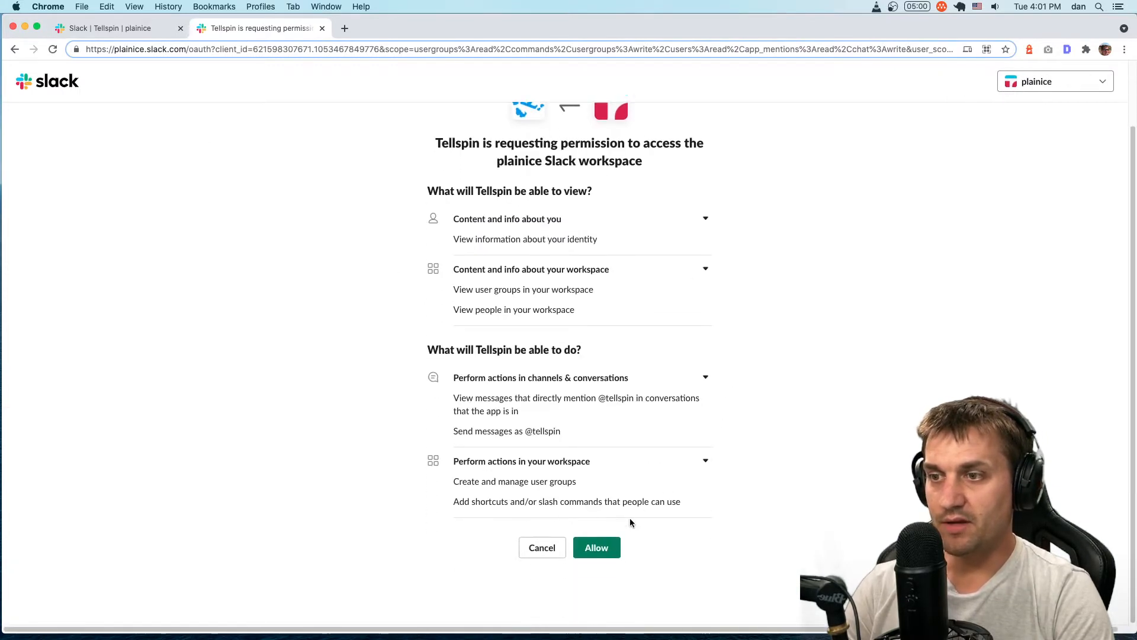
{"action": "left_click", "coordinate": [594, 547]}
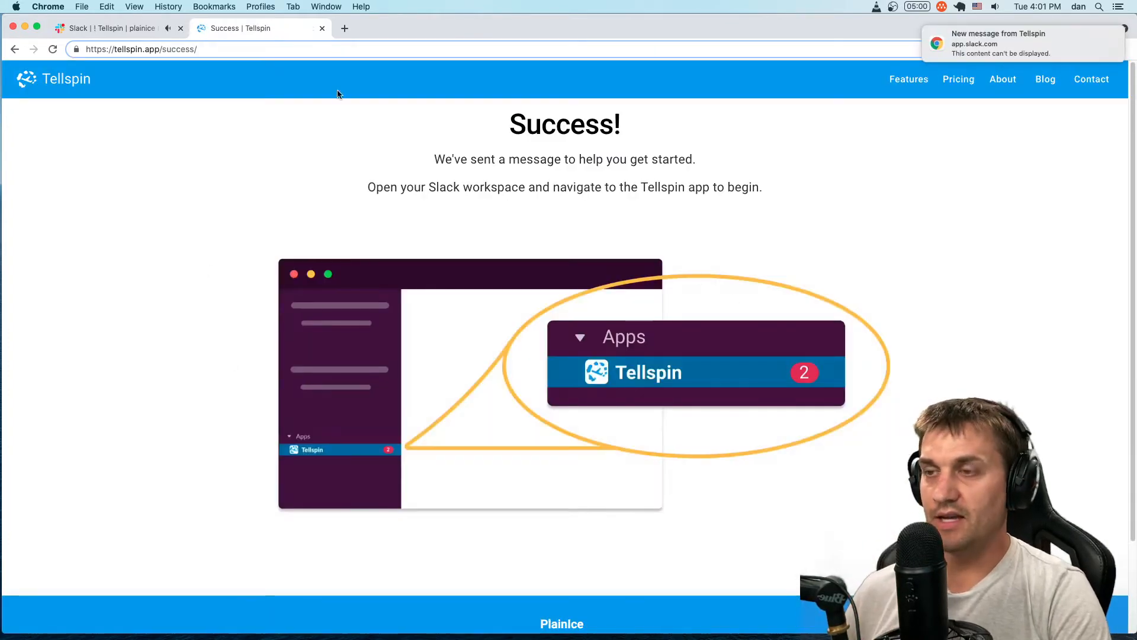
Switch to Slack, start a new Tellspin rotation schedule, and select yourself and two teammates as its users.
{"action": "left_click", "coordinate": [132, 29]}
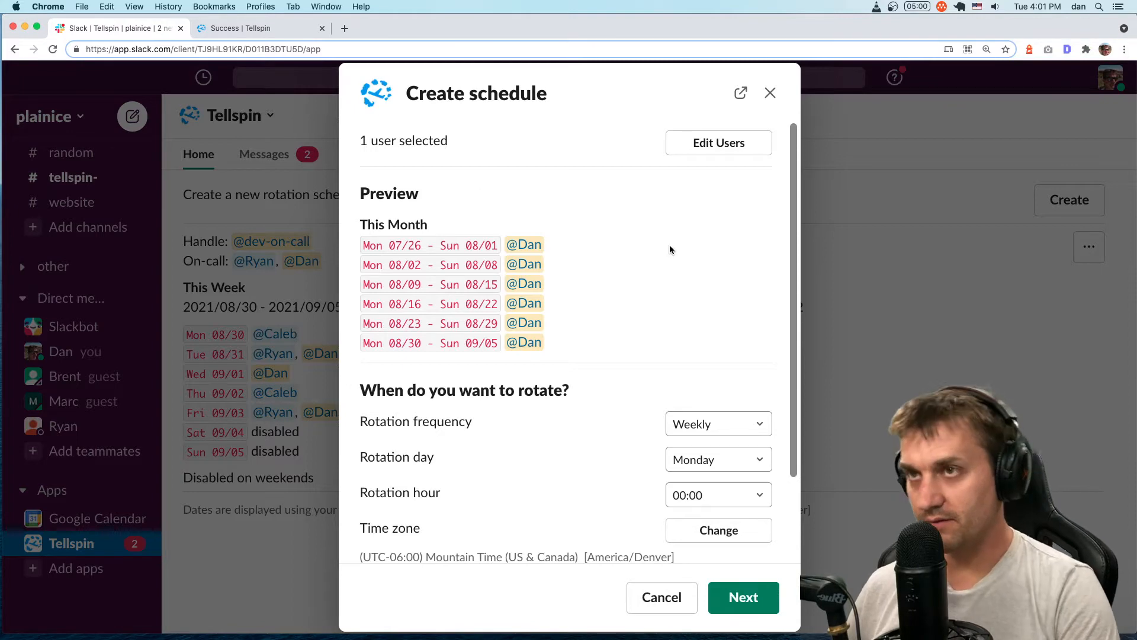
{"action": "left_click", "coordinate": [693, 149]}
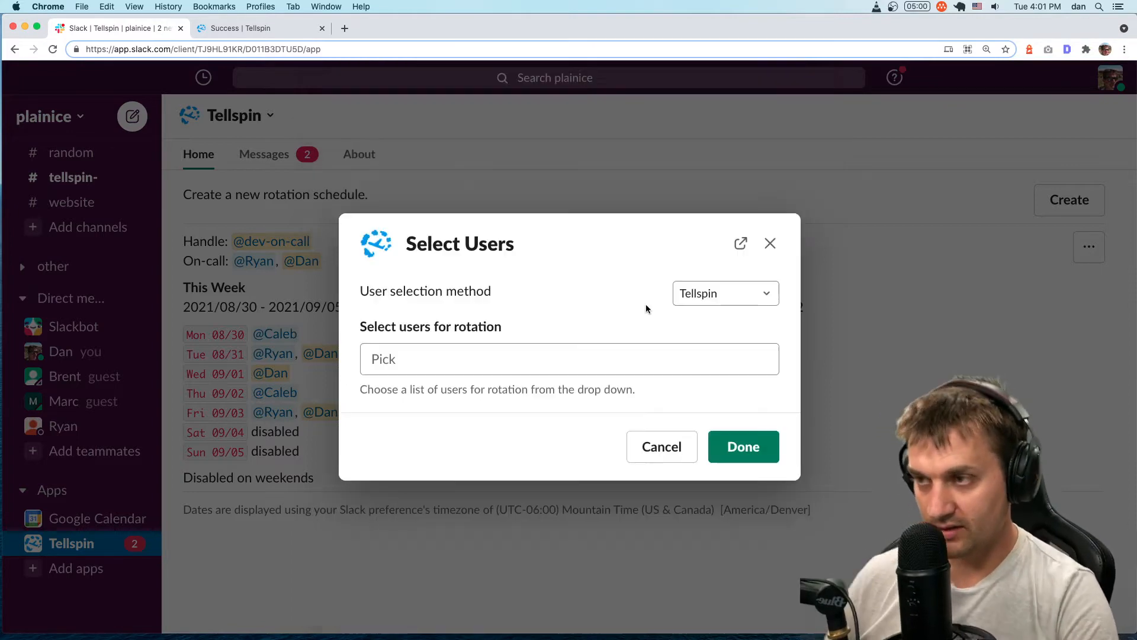
{"action": "left_click", "coordinate": [514, 358]}
{"action": "left_click", "coordinate": [439, 445]}
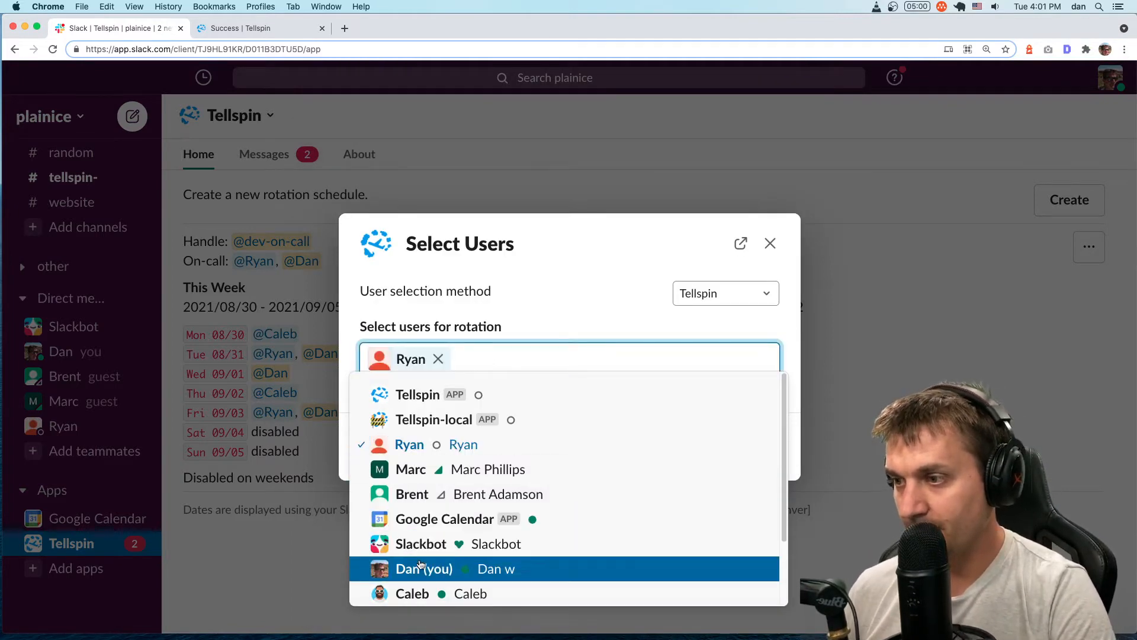
{"action": "left_click", "coordinate": [421, 567]}
{"action": "left_click", "coordinate": [422, 592]}
{"action": "left_click", "coordinate": [584, 321]}
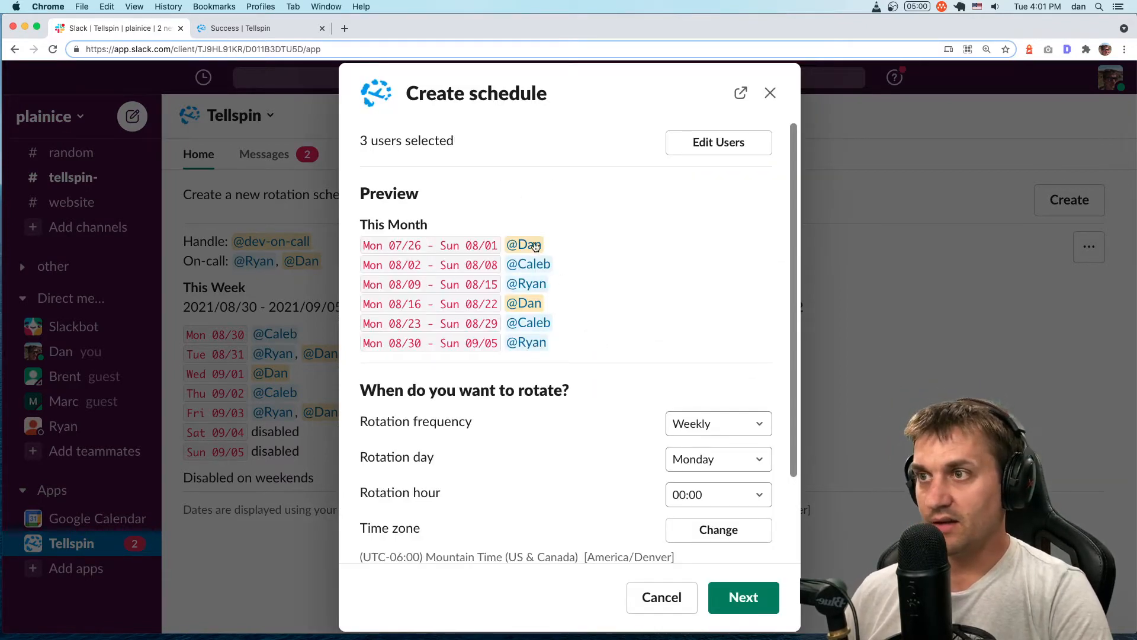
Set the schedule's rotation frequency to Daily and continue to the contact method settings.
{"action": "left_click", "coordinate": [710, 428]}
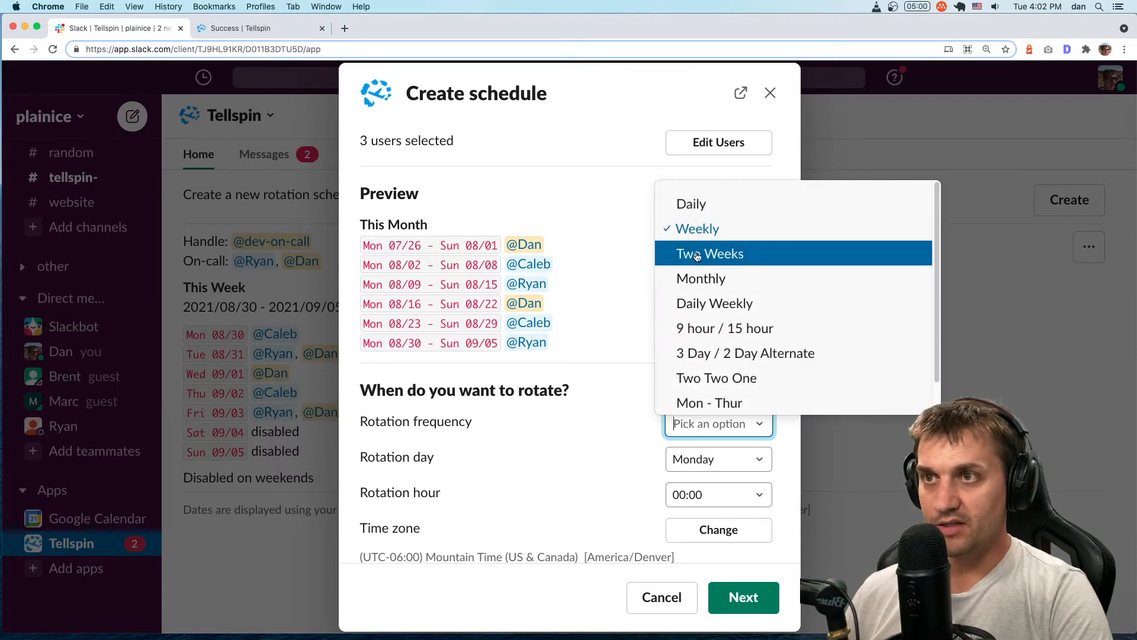
{"action": "left_click", "coordinate": [697, 201]}
{"action": "scroll", "coordinate": [724, 513], "scroll_direction": "down", "scroll_amount": 3}
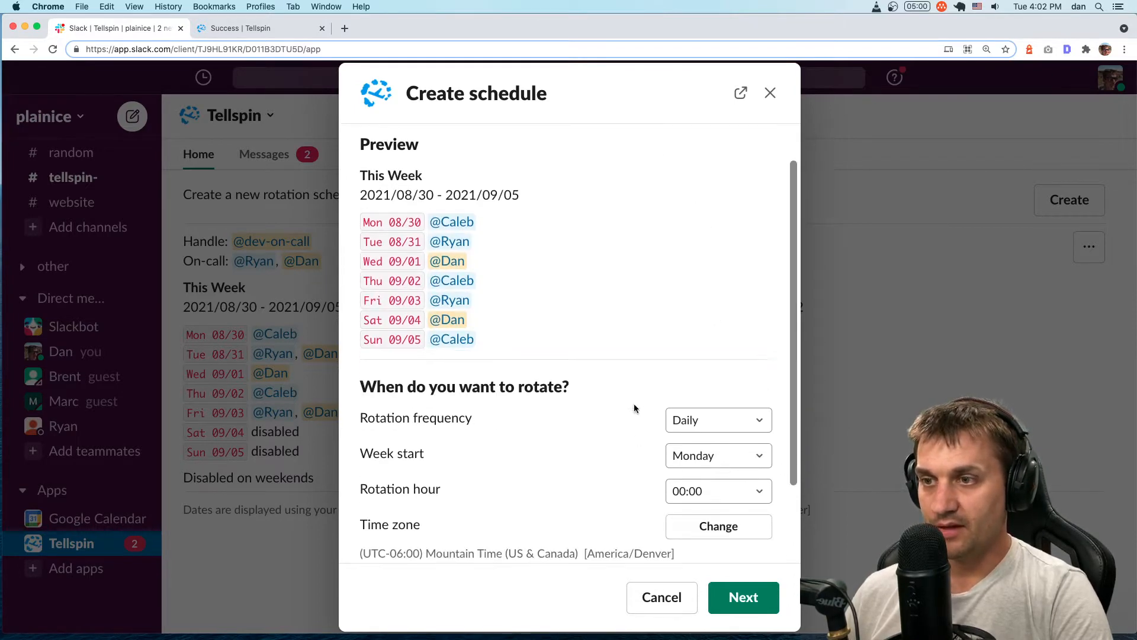
{"action": "left_click", "coordinate": [744, 597]}
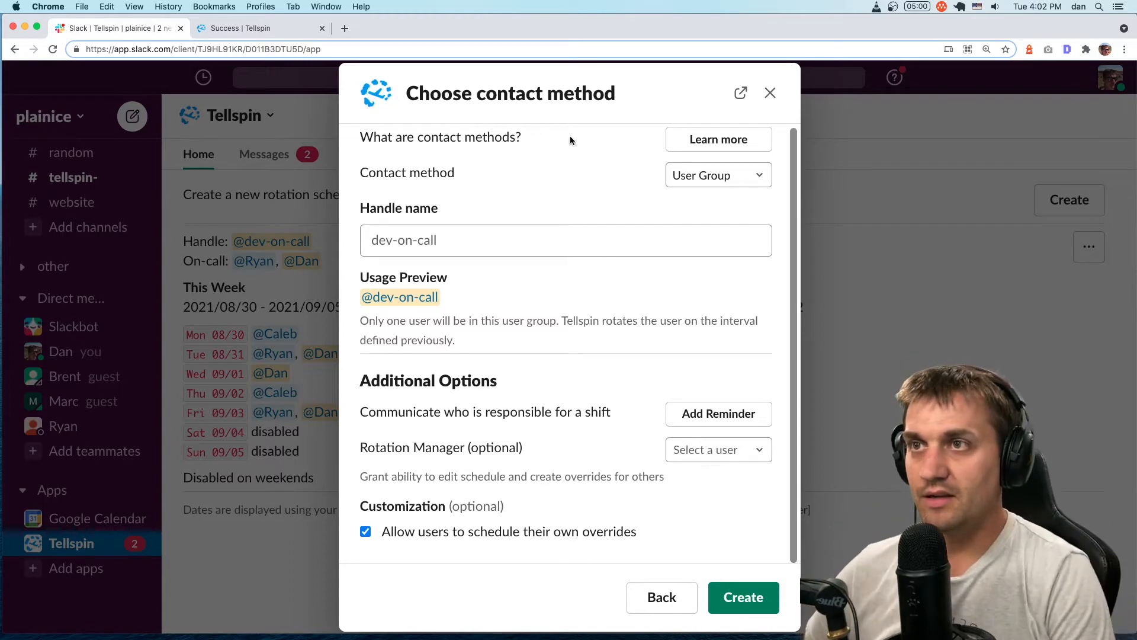
Read the explanation of the user group, keyword and channel contact methods, enlarging the Channels illustration, and return to the contact method settings.
{"action": "left_click", "coordinate": [673, 139]}
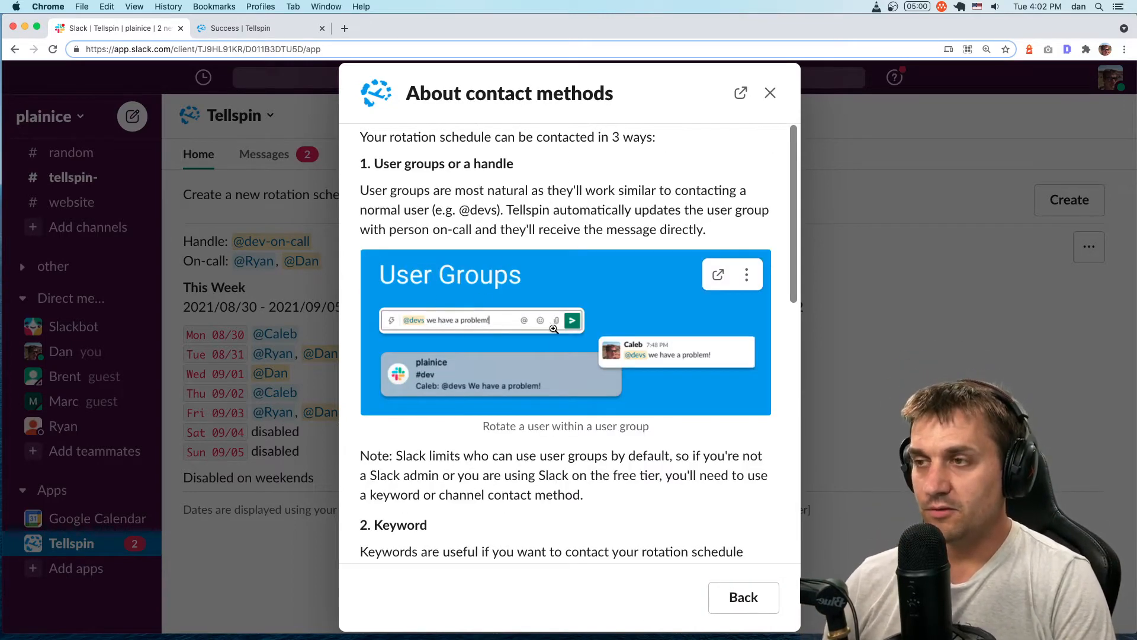
{"action": "scroll", "coordinate": [554, 328], "scroll_direction": "down", "scroll_amount": 5}
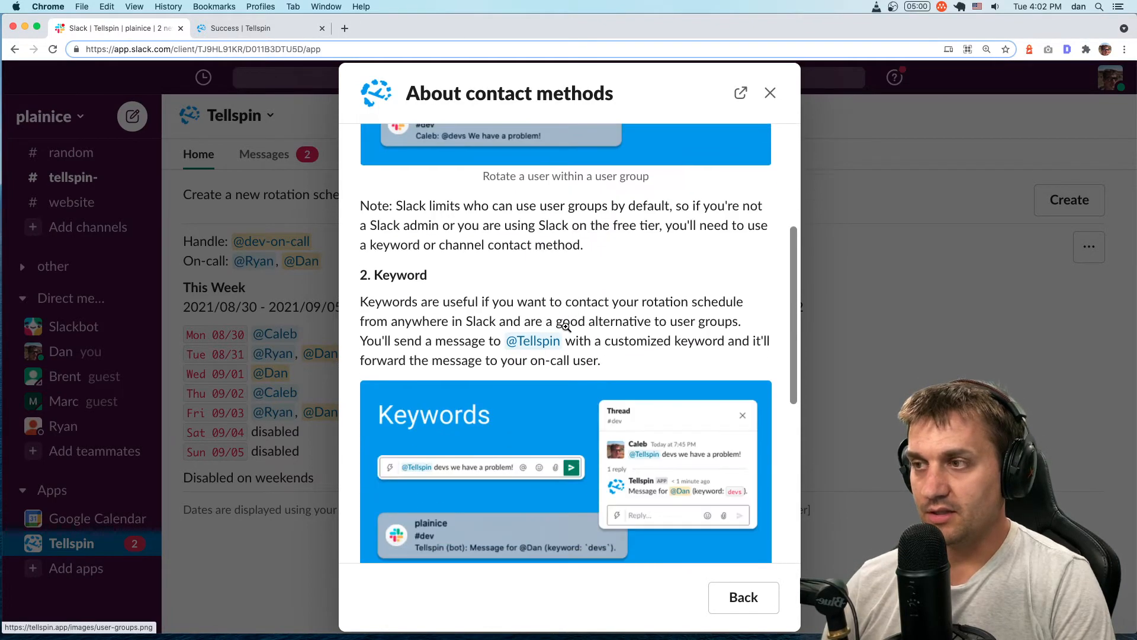
{"action": "scroll", "coordinate": [593, 367], "scroll_direction": "down", "scroll_amount": 2}
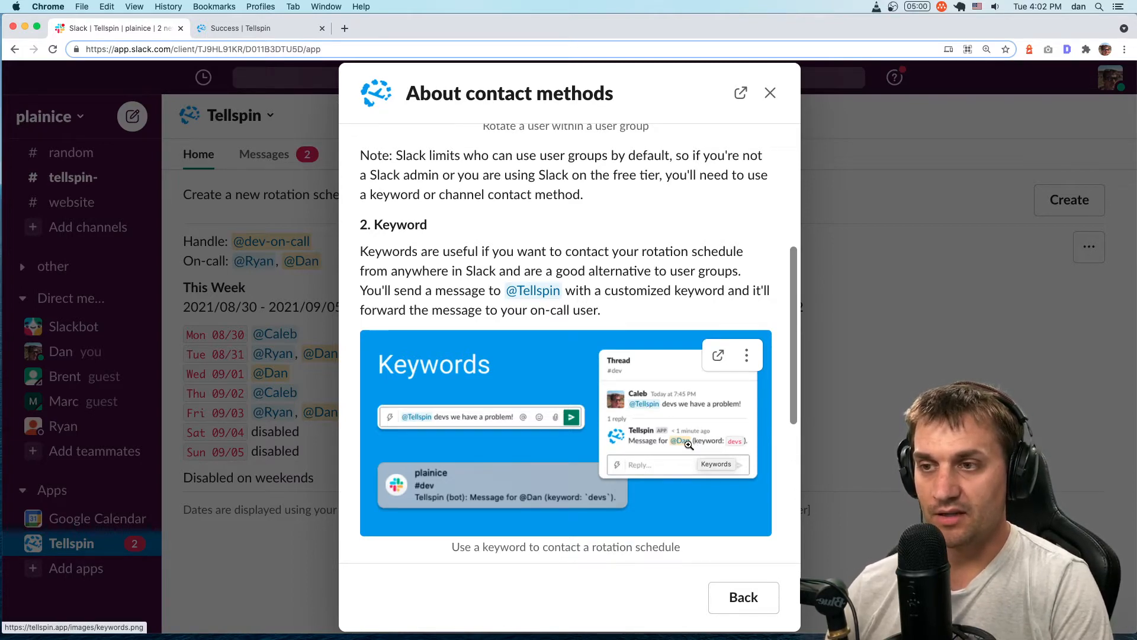
{"action": "scroll", "coordinate": [580, 398], "scroll_direction": "down", "scroll_amount": 4}
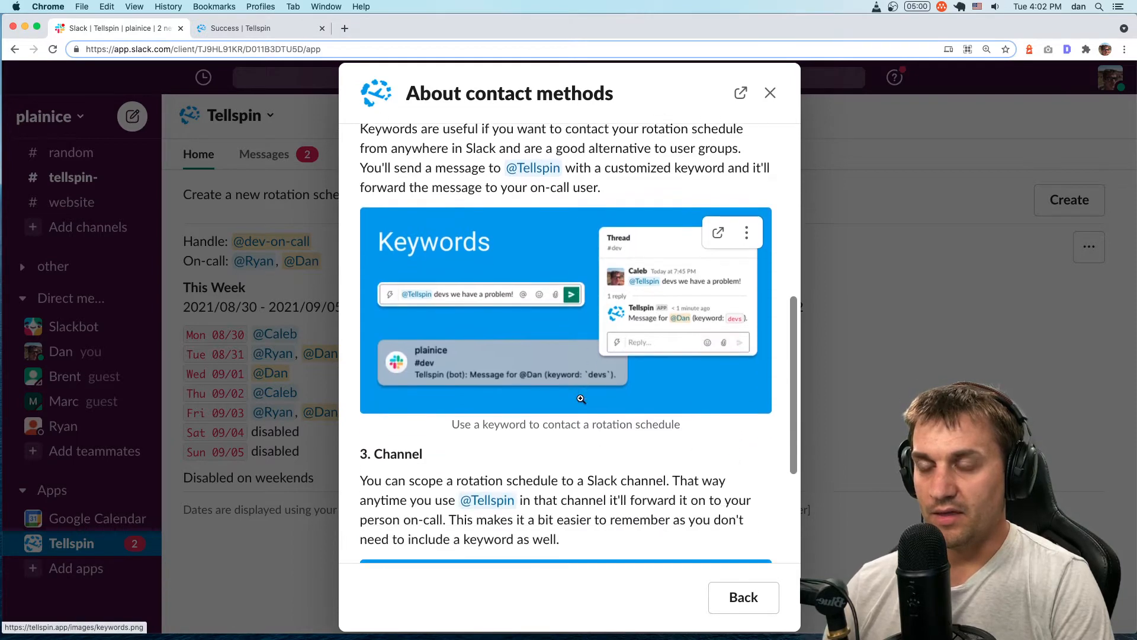
{"action": "scroll", "coordinate": [581, 399], "scroll_direction": "down", "scroll_amount": 6}
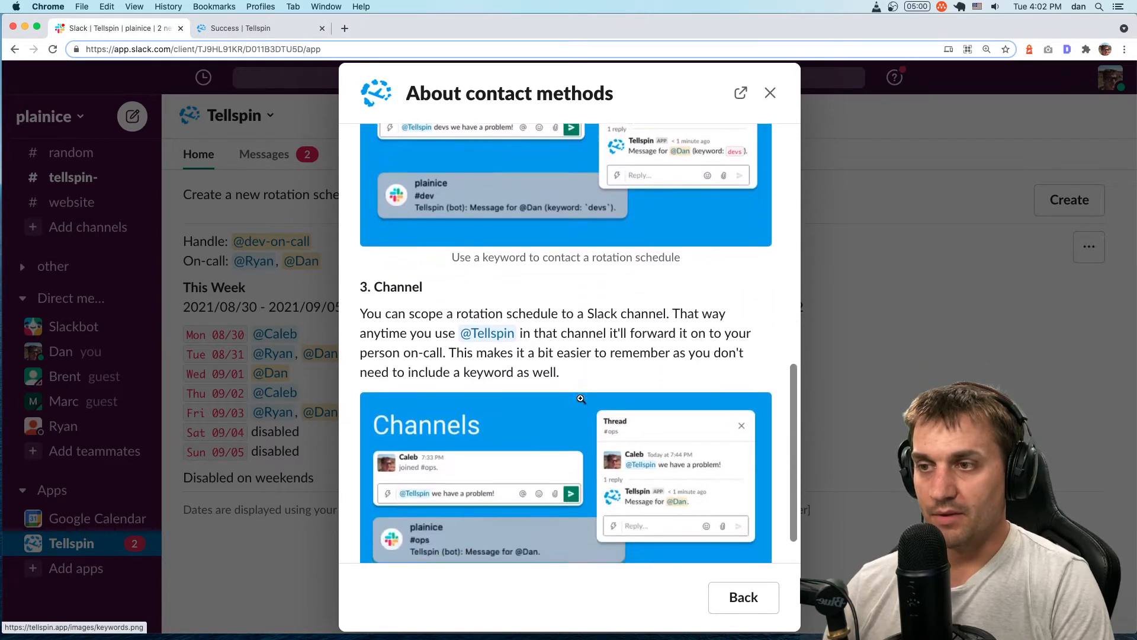
{"action": "left_click", "coordinate": [641, 445]}
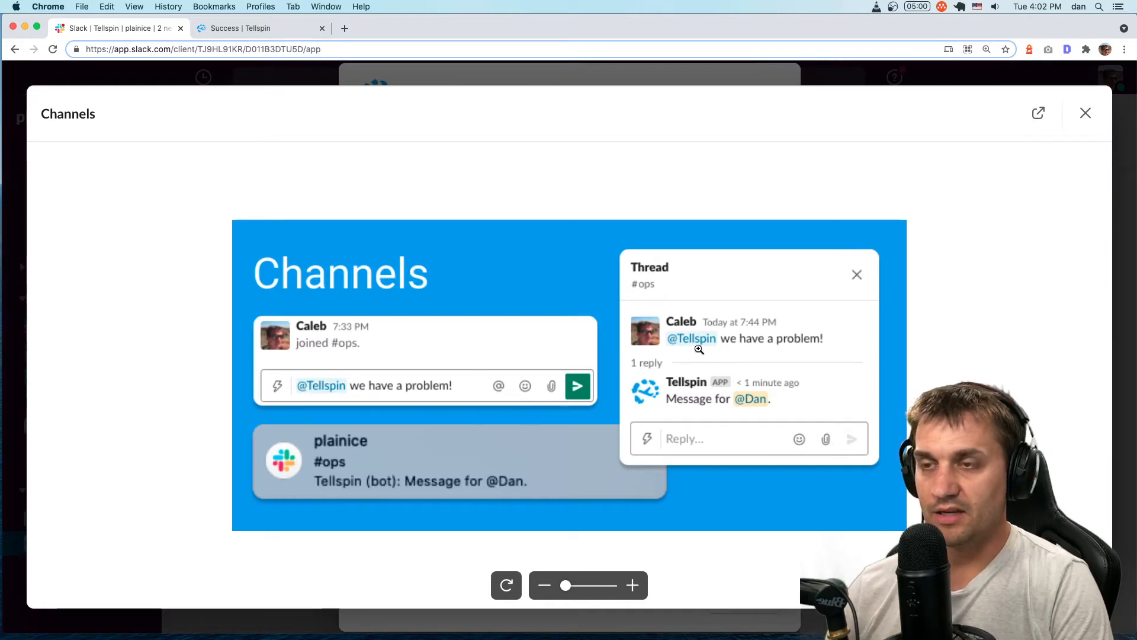
{"action": "left_click", "coordinate": [1085, 114]}
{"action": "left_click", "coordinate": [742, 598]}
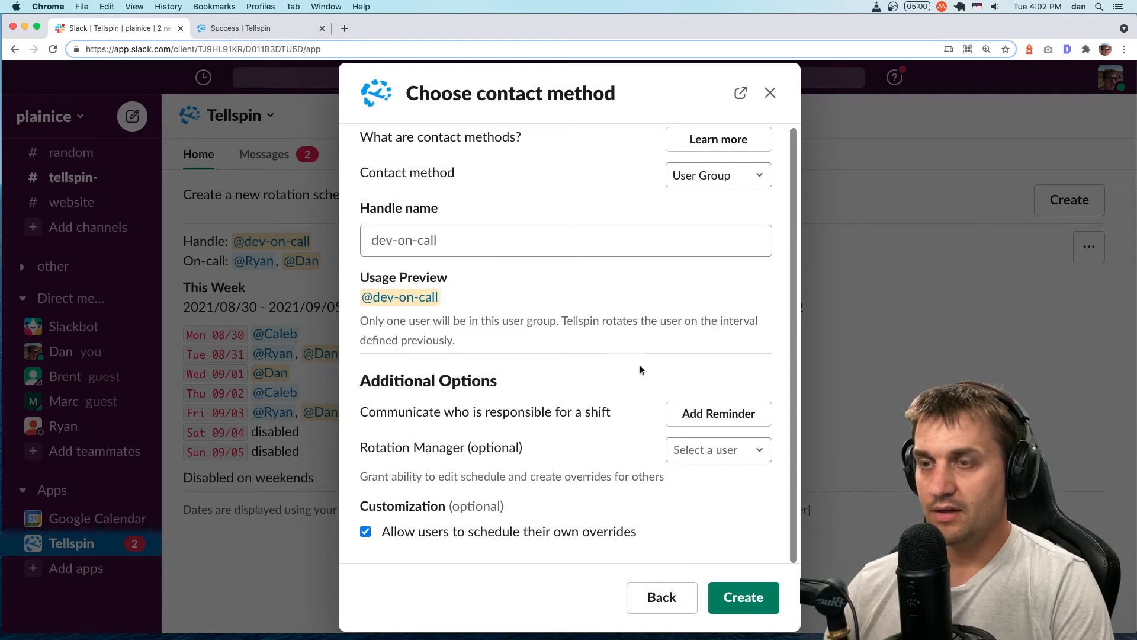
Name the schedule's handle support-aid and start a reminder worded "{{shift_user}} is now the {{handle}}".
{"action": "left_click", "coordinate": [466, 244]}
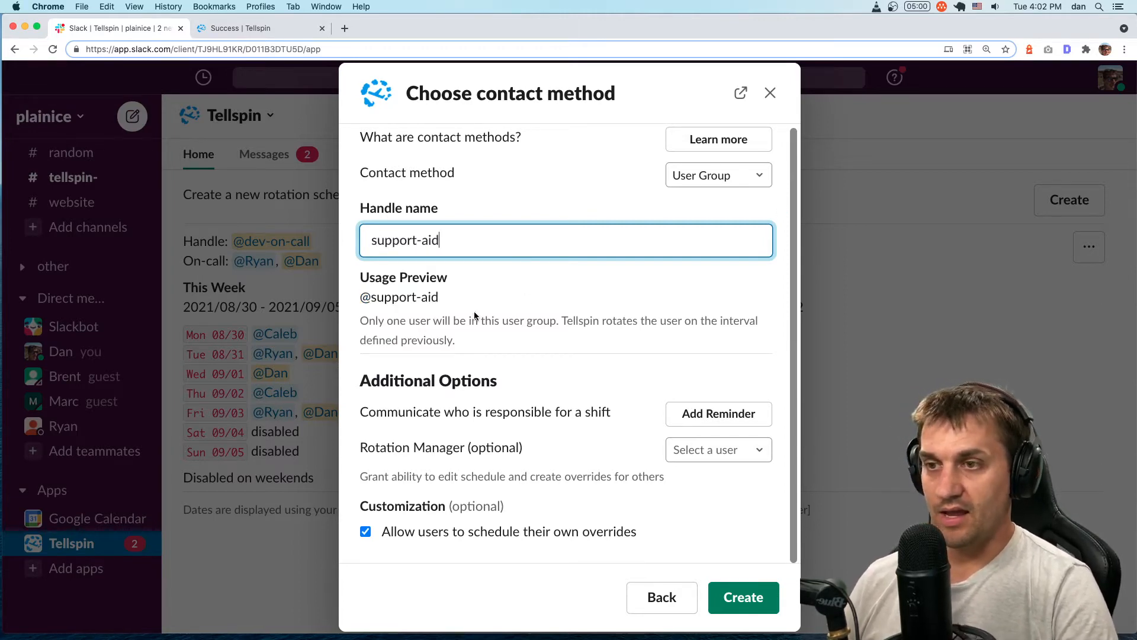
{"action": "left_click", "coordinate": [705, 408]}
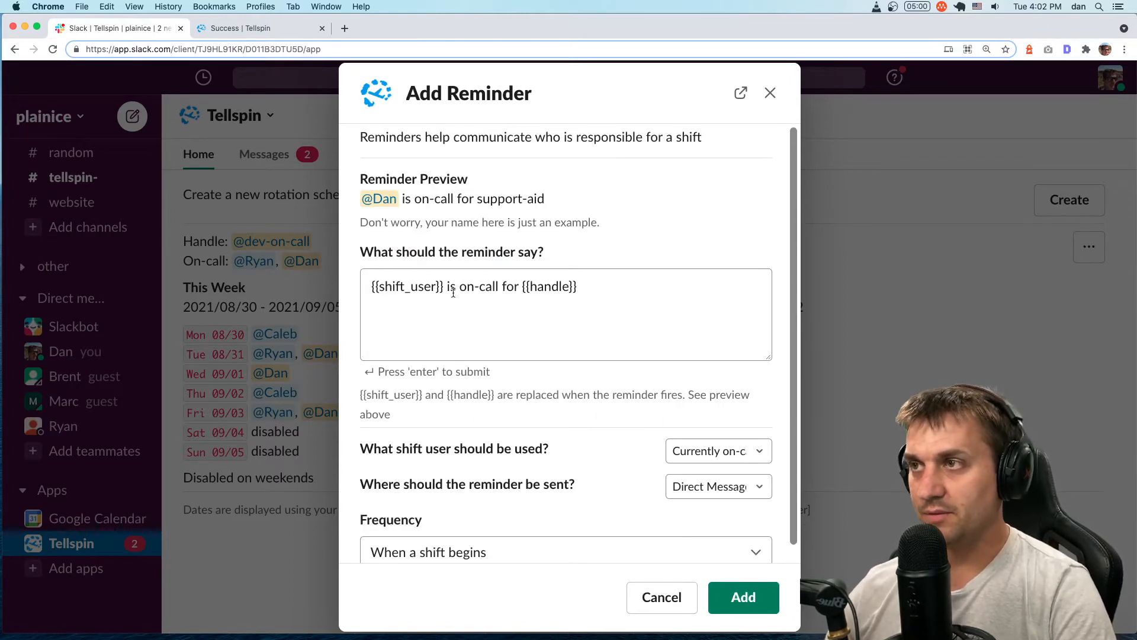
{"action": "left_click_drag", "start_coordinate": [447, 287], "coordinate": [511, 291]}
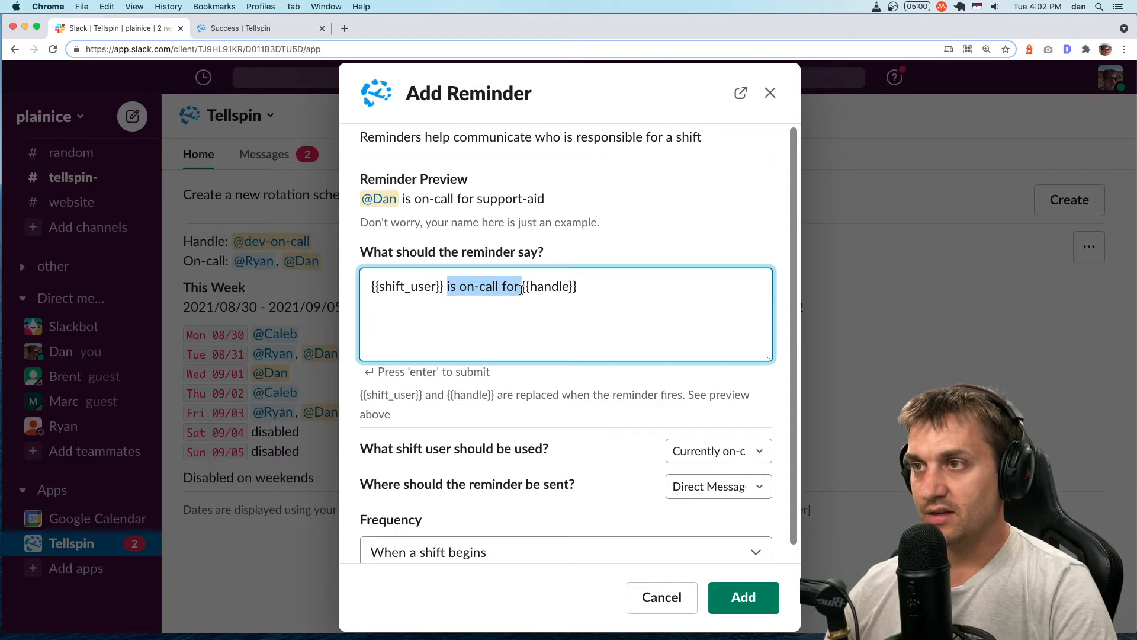
{"action": "type", "text": "is now the"}
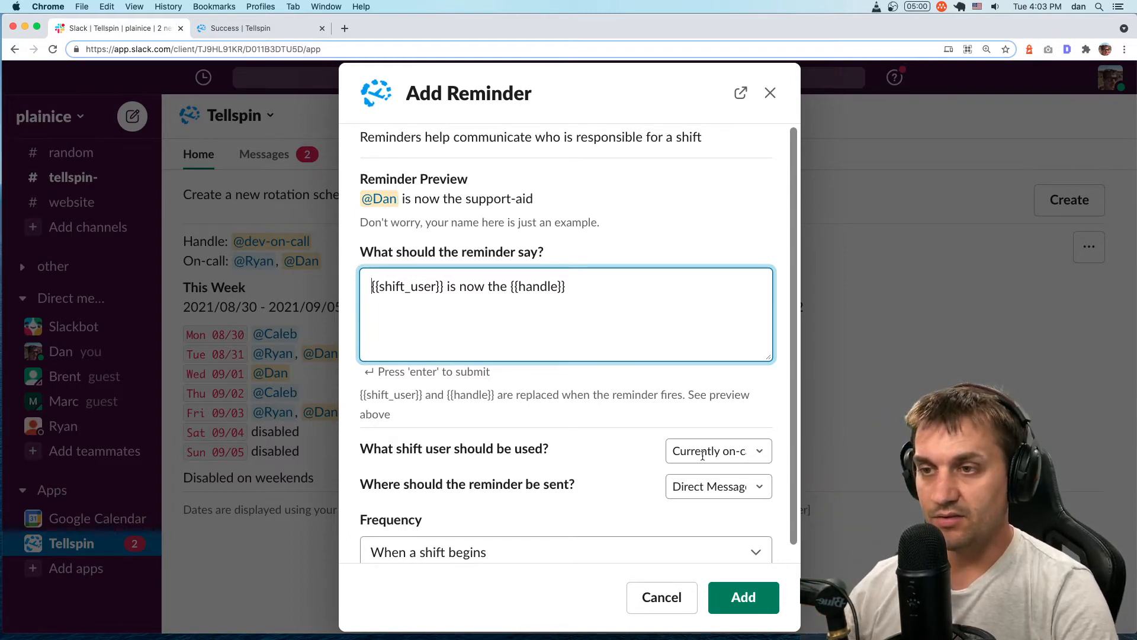
Send the reminder to the #dev channel instead of by direct message, and create the rotation schedule.
{"action": "scroll", "coordinate": [702, 455], "scroll_direction": "down", "scroll_amount": 1}
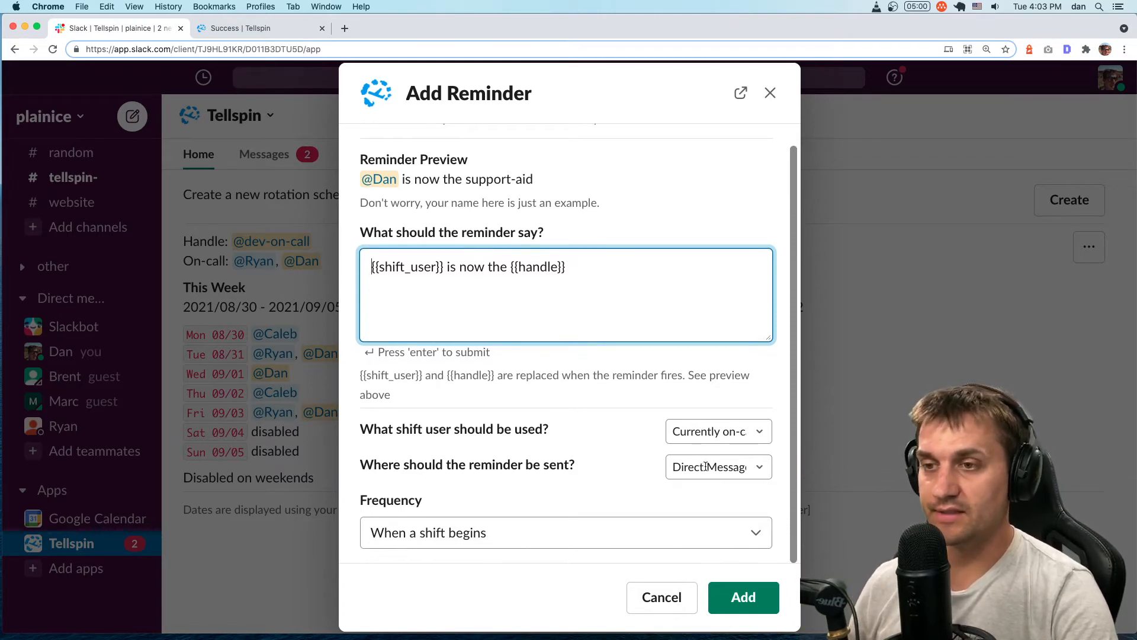
{"action": "left_click", "coordinate": [724, 474]}
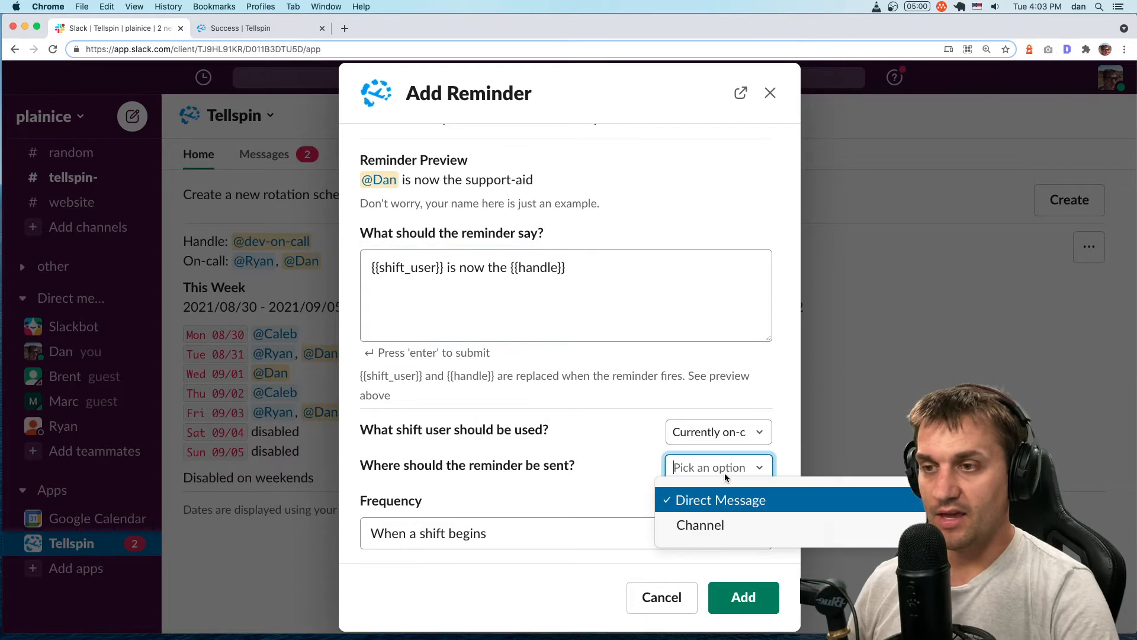
{"action": "left_click", "coordinate": [711, 522]}
{"action": "scroll", "coordinate": [594, 459], "scroll_direction": "down", "scroll_amount": 4}
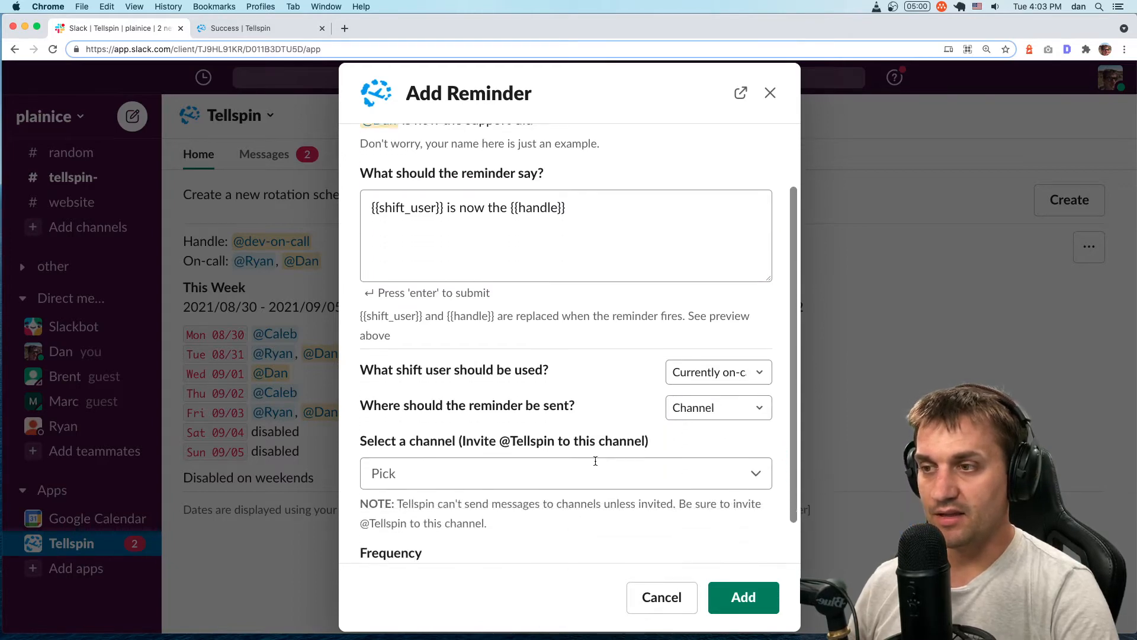
{"action": "left_click", "coordinate": [521, 434]}
{"action": "left_click", "coordinate": [418, 286]}
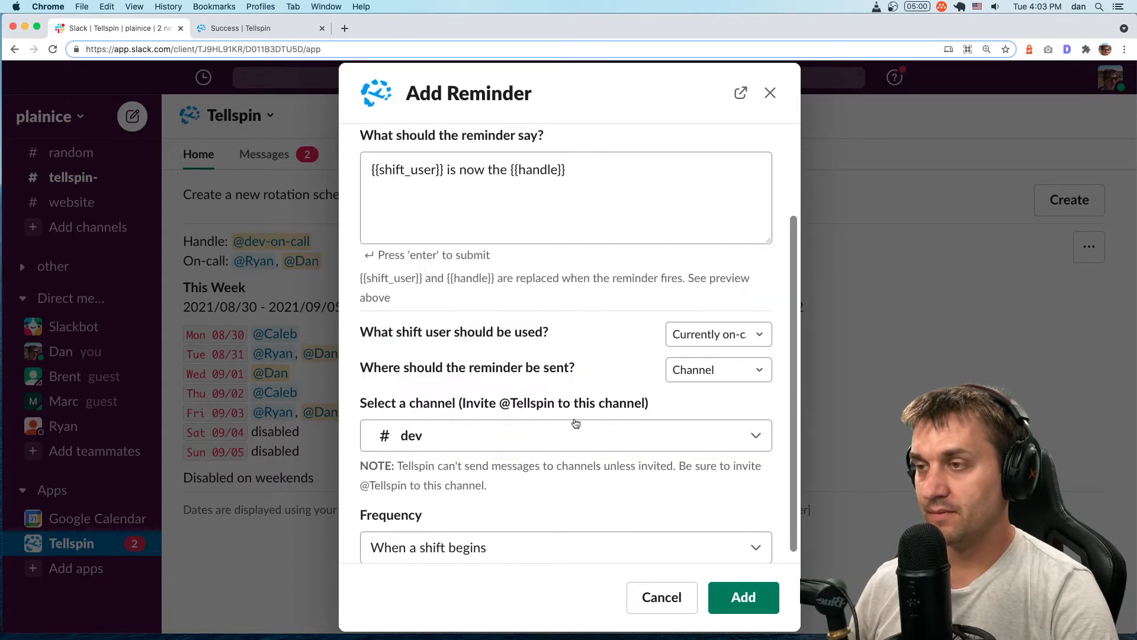
{"action": "scroll", "coordinate": [573, 424], "scroll_direction": "down", "scroll_amount": 1}
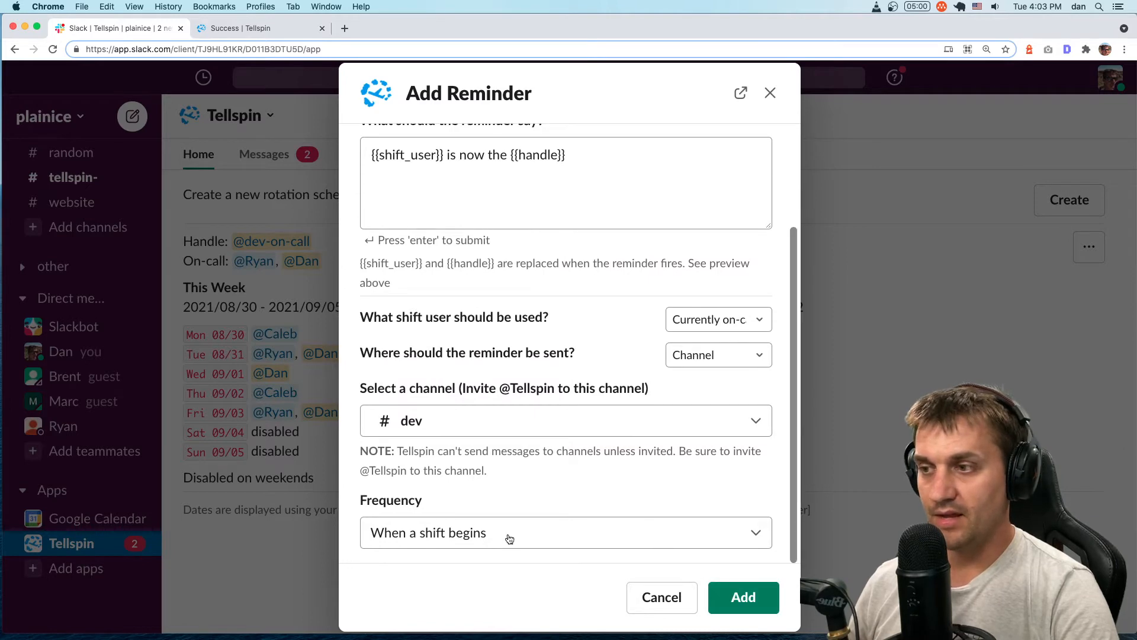
{"action": "left_click", "coordinate": [745, 598]}
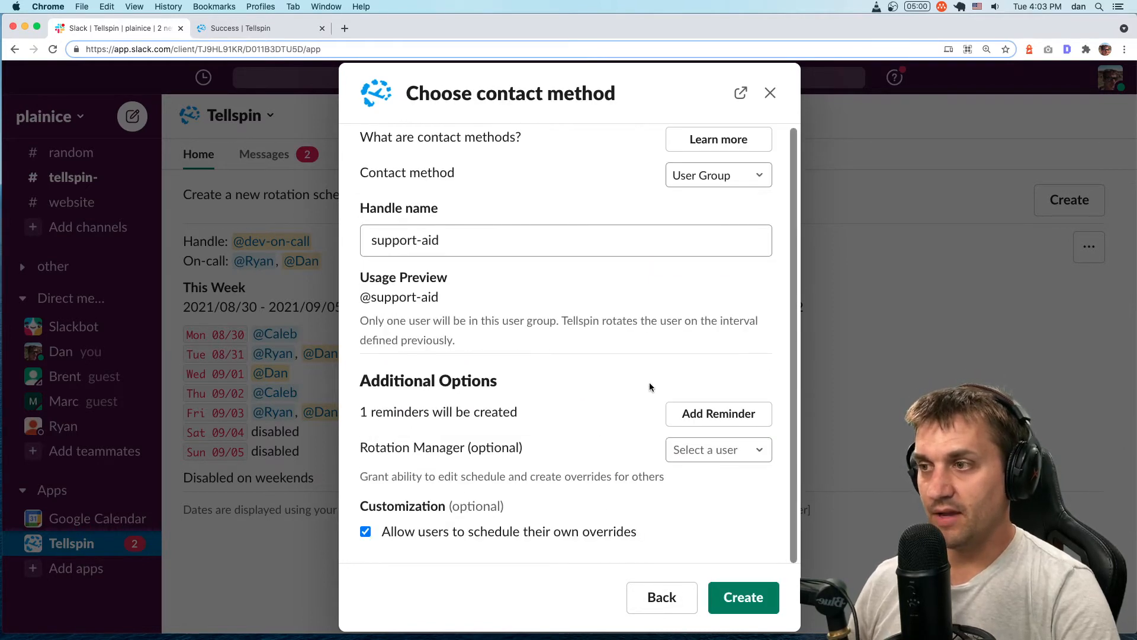
{"action": "left_click", "coordinate": [740, 596]}
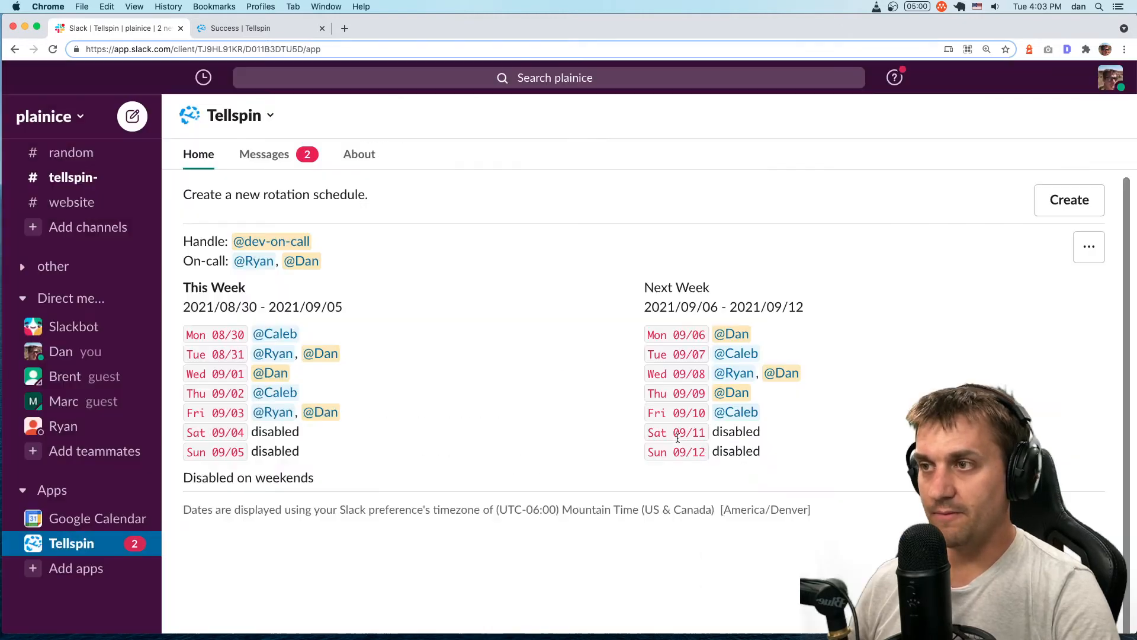
{"action": "scroll", "coordinate": [439, 477], "scroll_direction": "down", "scroll_amount": 1}
{"action": "scroll", "coordinate": [440, 478], "scroll_direction": "down", "scroll_amount": 3}
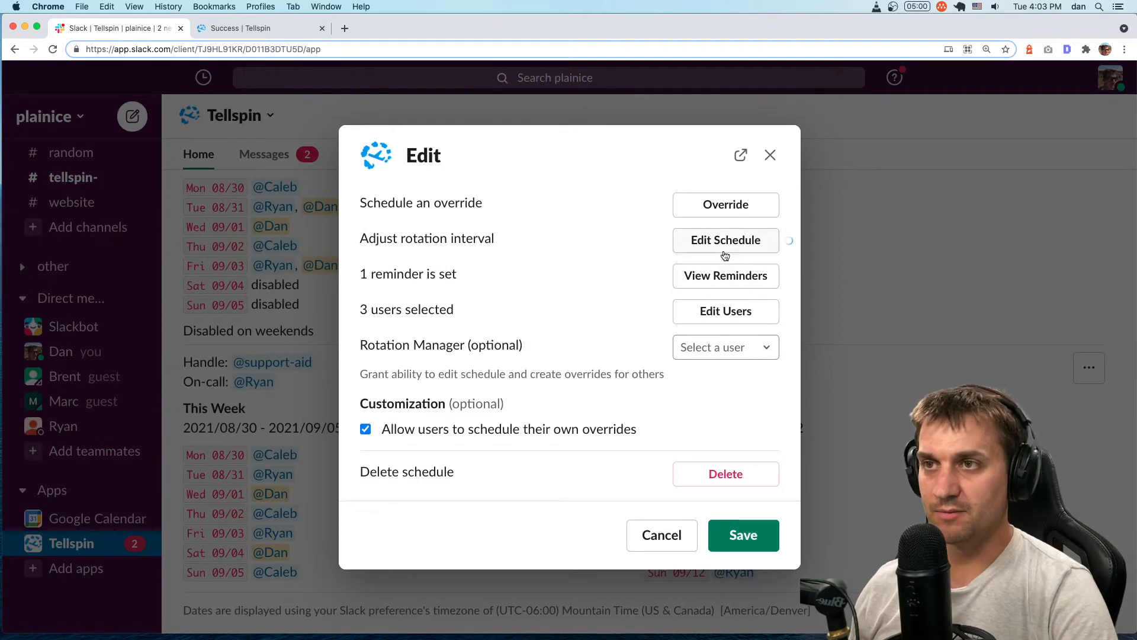
{"action": "left_click", "coordinate": [730, 252]}
{"action": "scroll", "coordinate": [550, 305], "scroll_direction": "down", "scroll_amount": 3}
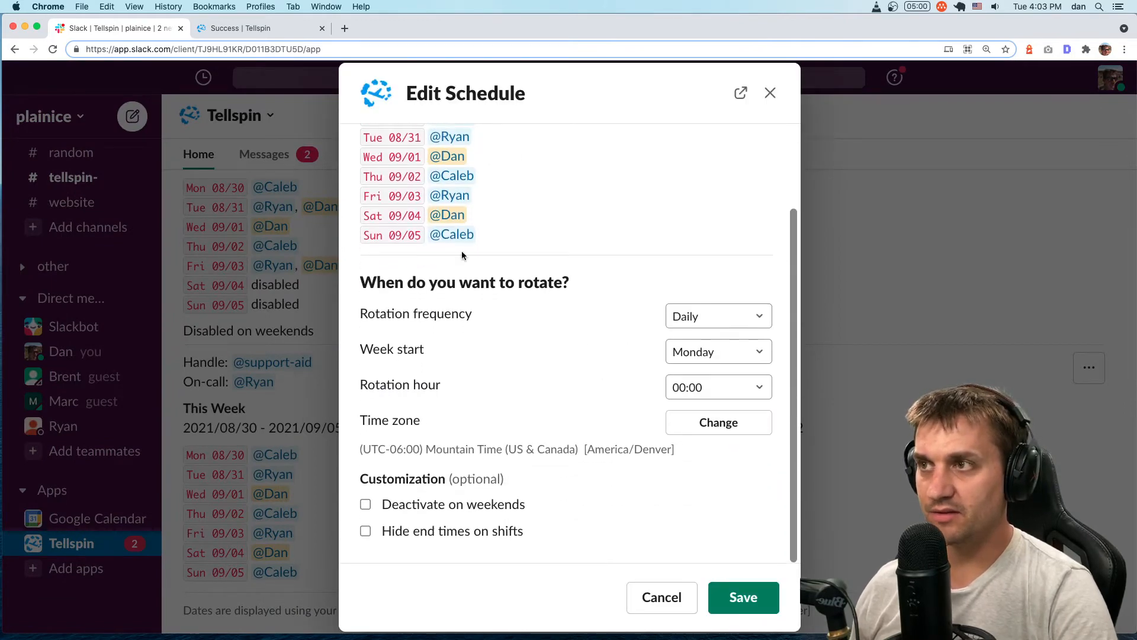
{"action": "left_click", "coordinate": [411, 505]}
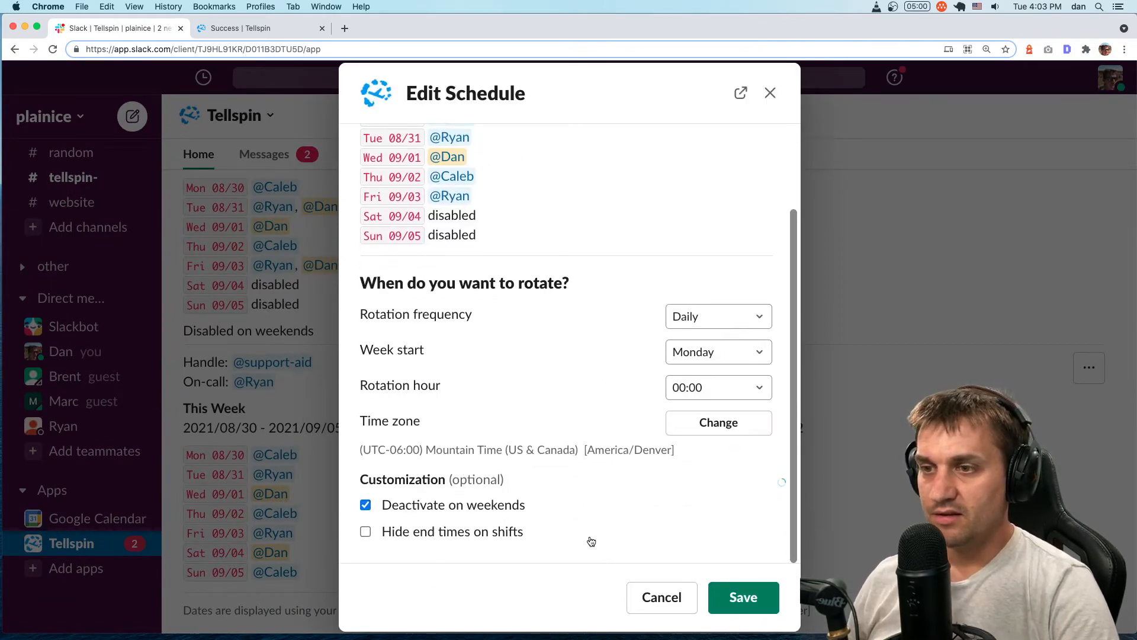
{"action": "left_click", "coordinate": [727, 585]}
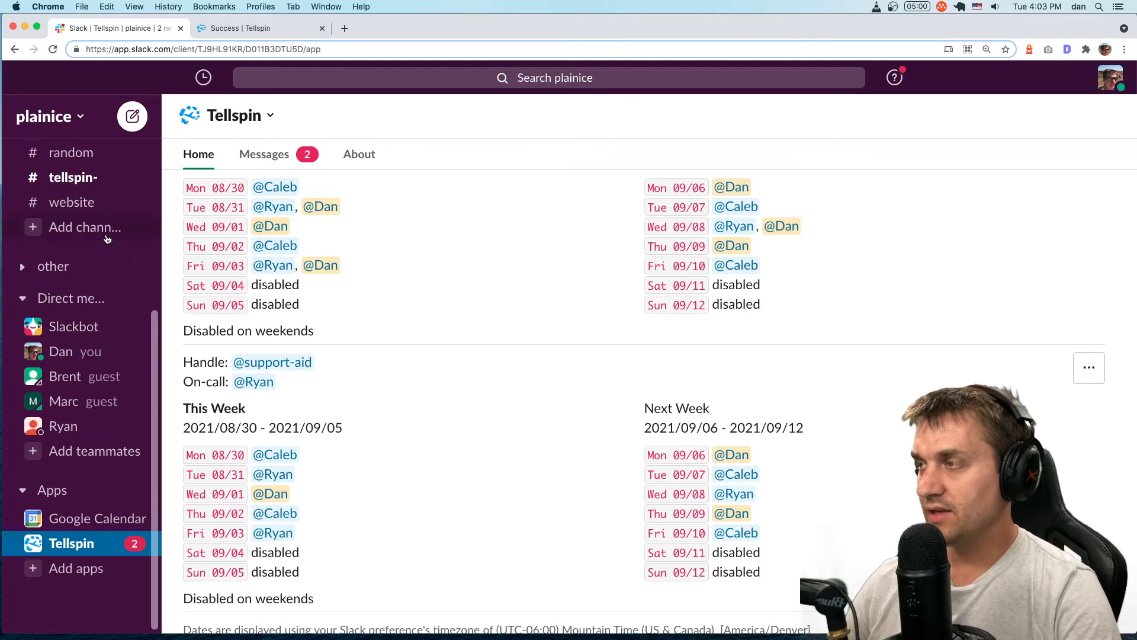
{"action": "scroll", "coordinate": [114, 228], "scroll_direction": "up", "scroll_amount": 5}
{"action": "left_click", "coordinate": [76, 273]}
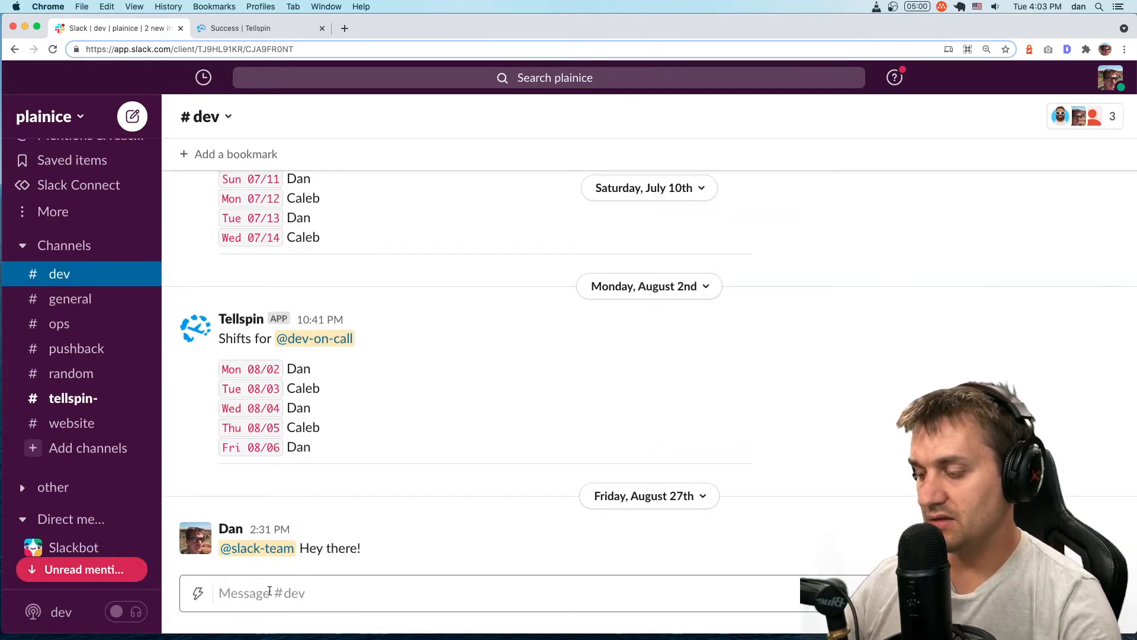
{"action": "type", "text": "@supp"}
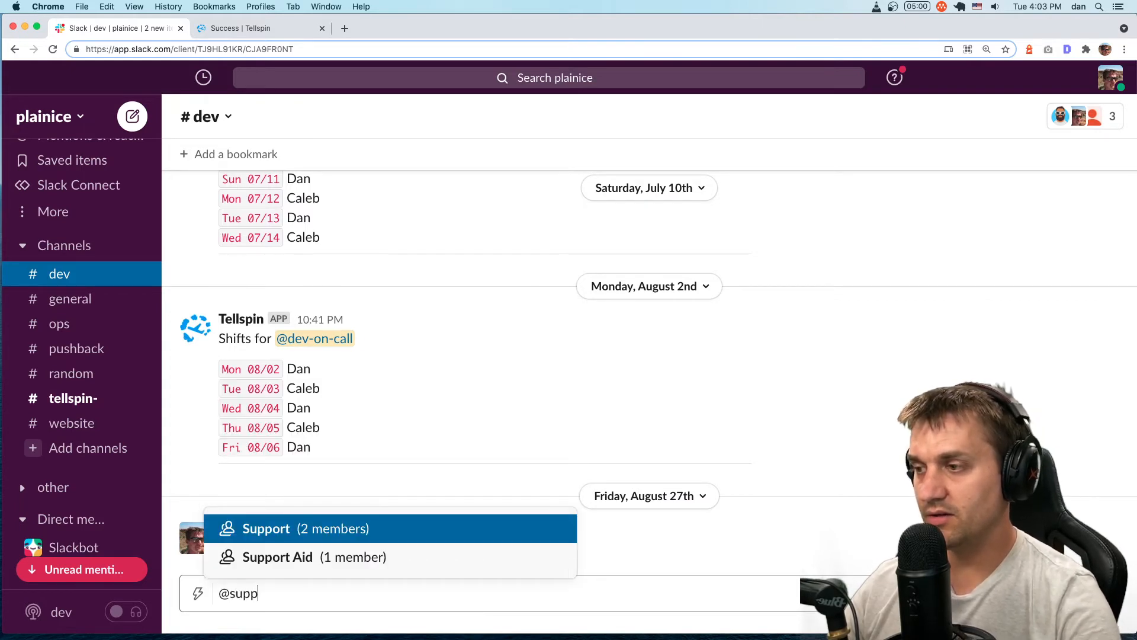
{"action": "key", "text": "Down"}
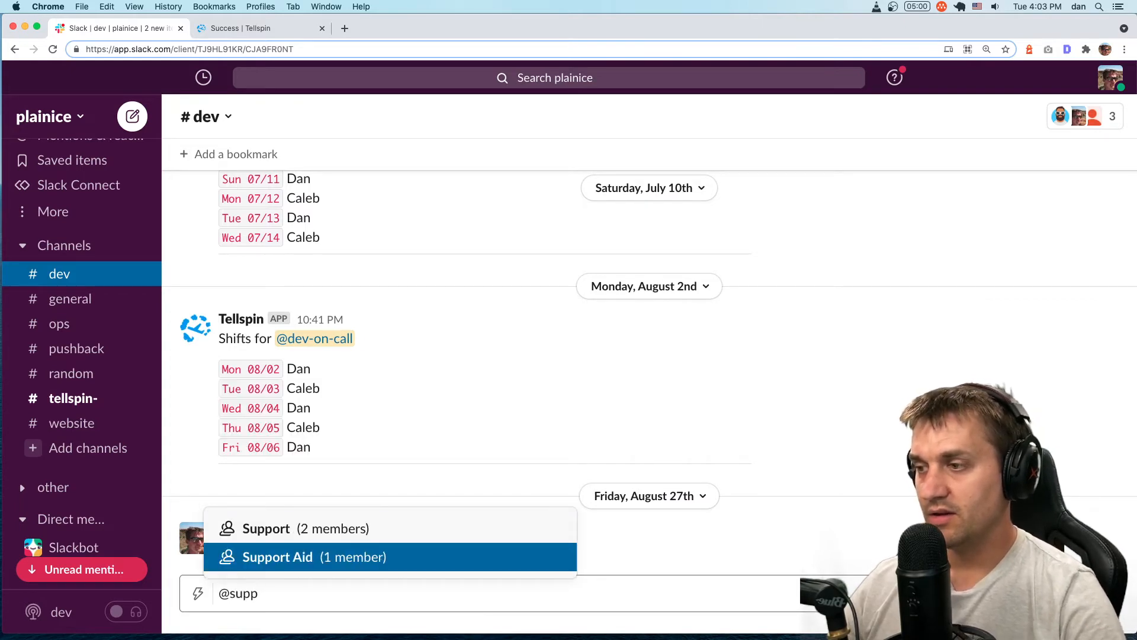
{"action": "key", "text": "Return"}
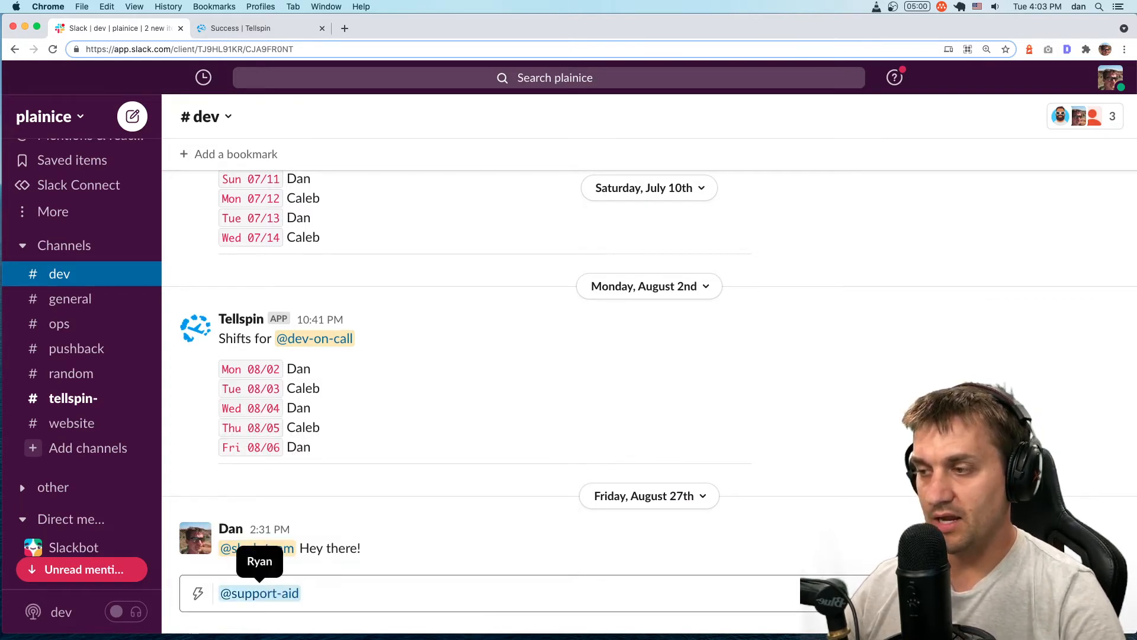
{"action": "key", "text": "Return"}
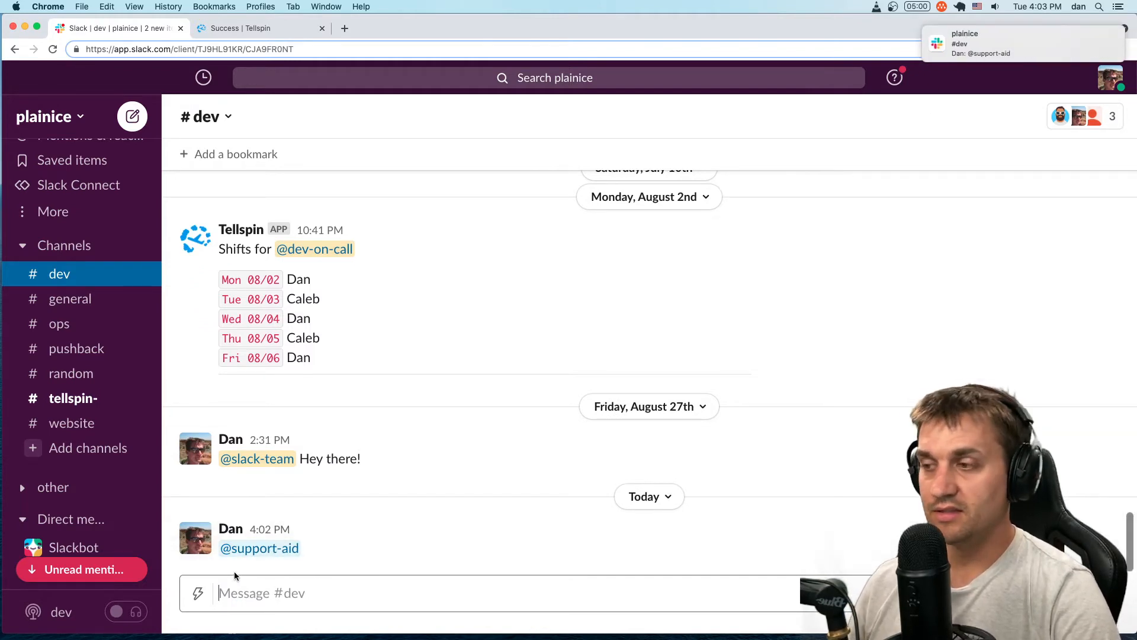
{"action": "left_click", "coordinate": [255, 548]}
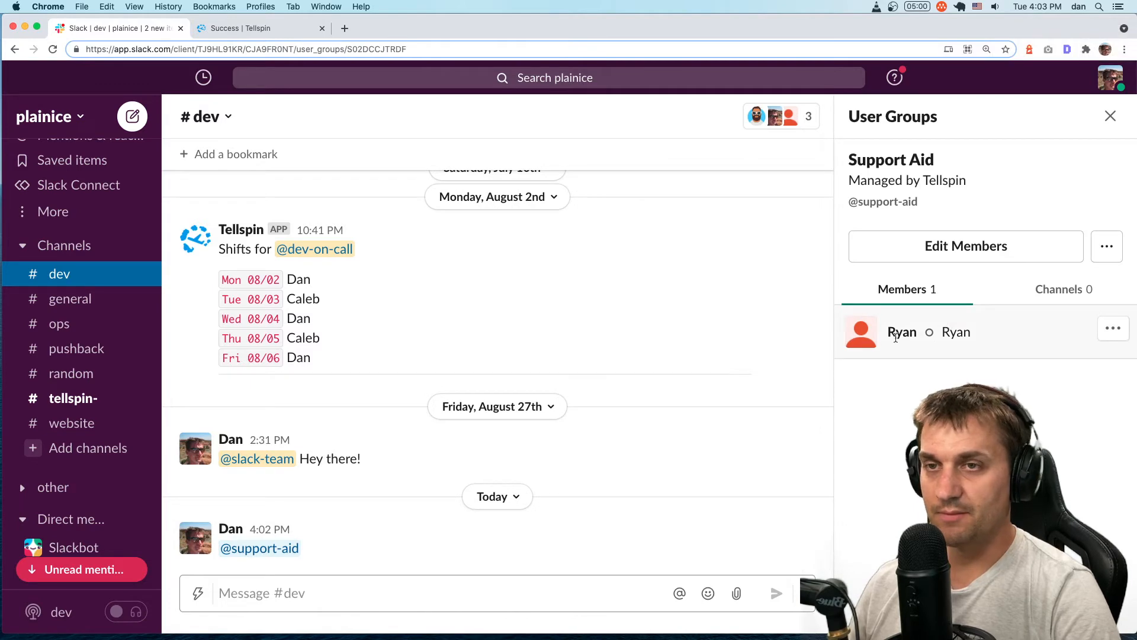
{"action": "scroll", "coordinate": [74, 509], "scroll_direction": "down", "scroll_amount": 5}
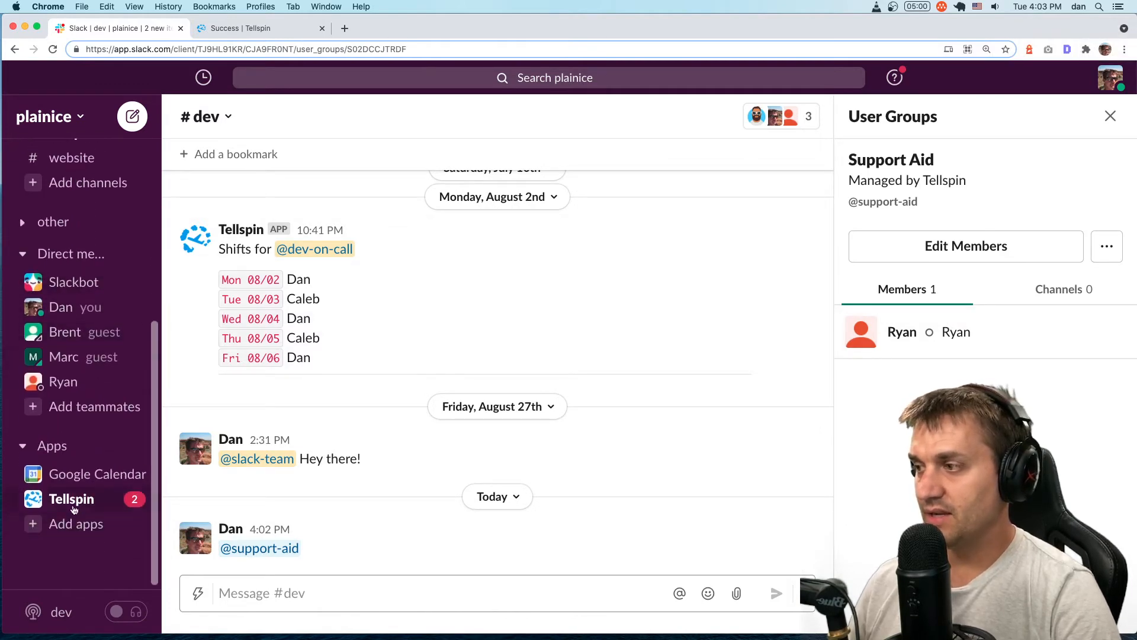
{"action": "left_click", "coordinate": [71, 499]}
{"action": "left_click", "coordinate": [199, 154]}
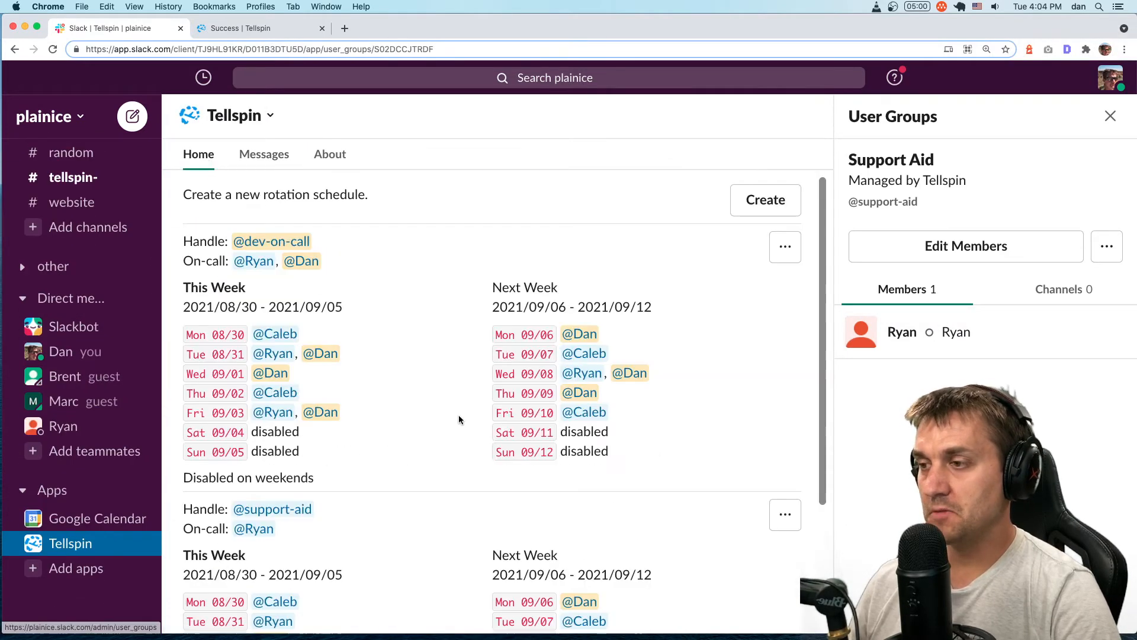
{"action": "scroll", "coordinate": [474, 418], "scroll_direction": "down", "scroll_amount": 5}
{"action": "scroll", "coordinate": [500, 418], "scroll_direction": "down", "scroll_amount": 1}
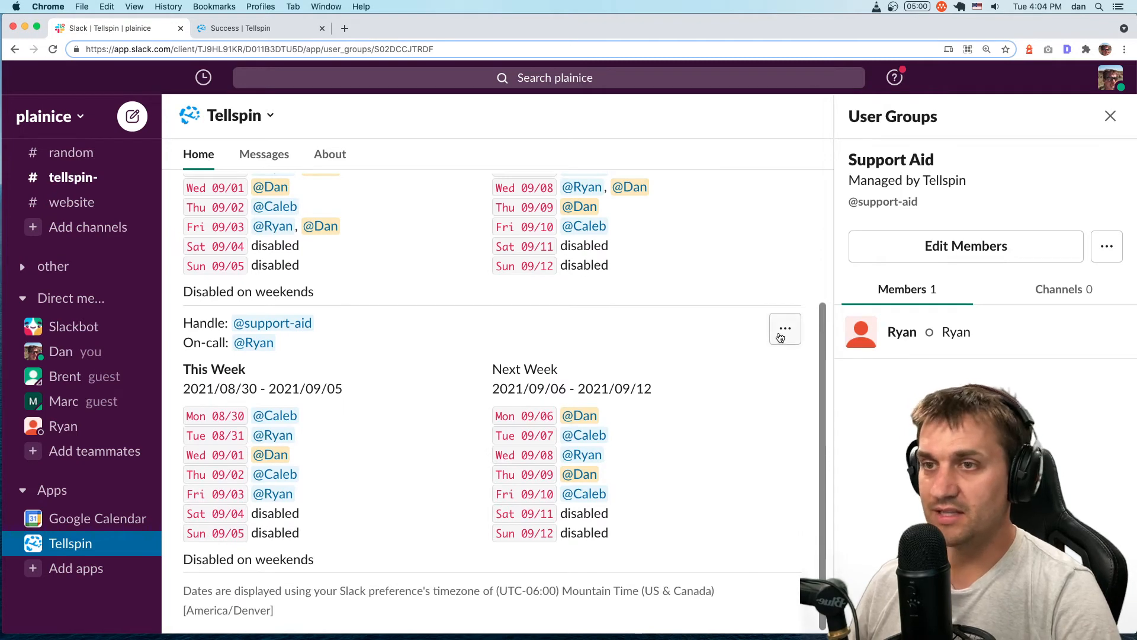
{"action": "left_click", "coordinate": [785, 328]}
{"action": "left_click", "coordinate": [800, 370]}
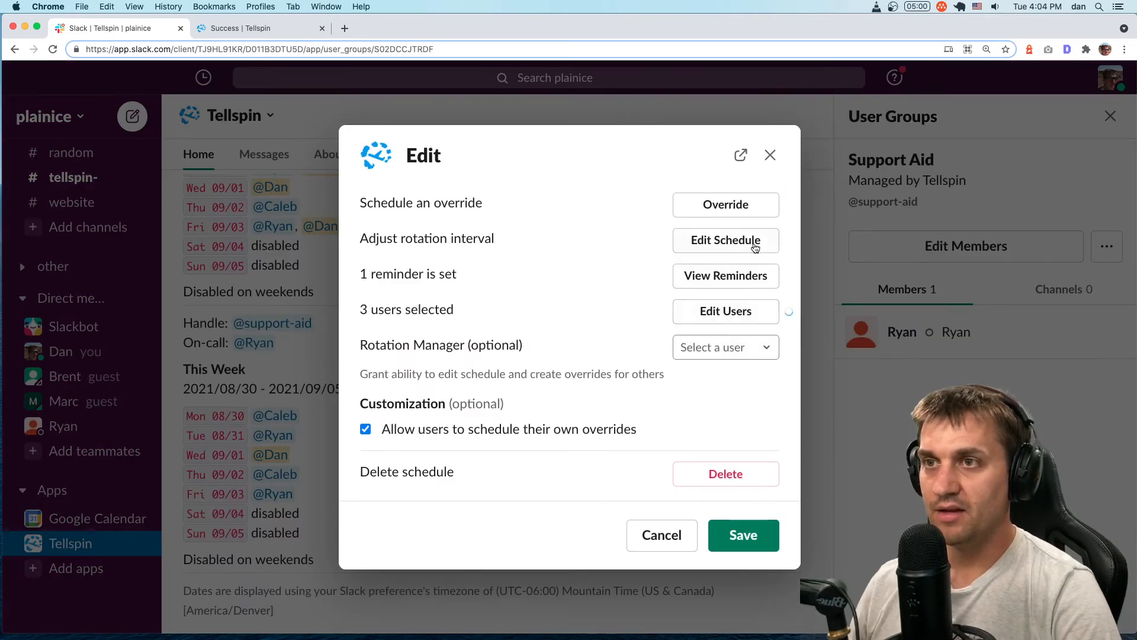
{"action": "left_click", "coordinate": [721, 242]}
{"action": "left_click", "coordinate": [709, 325]}
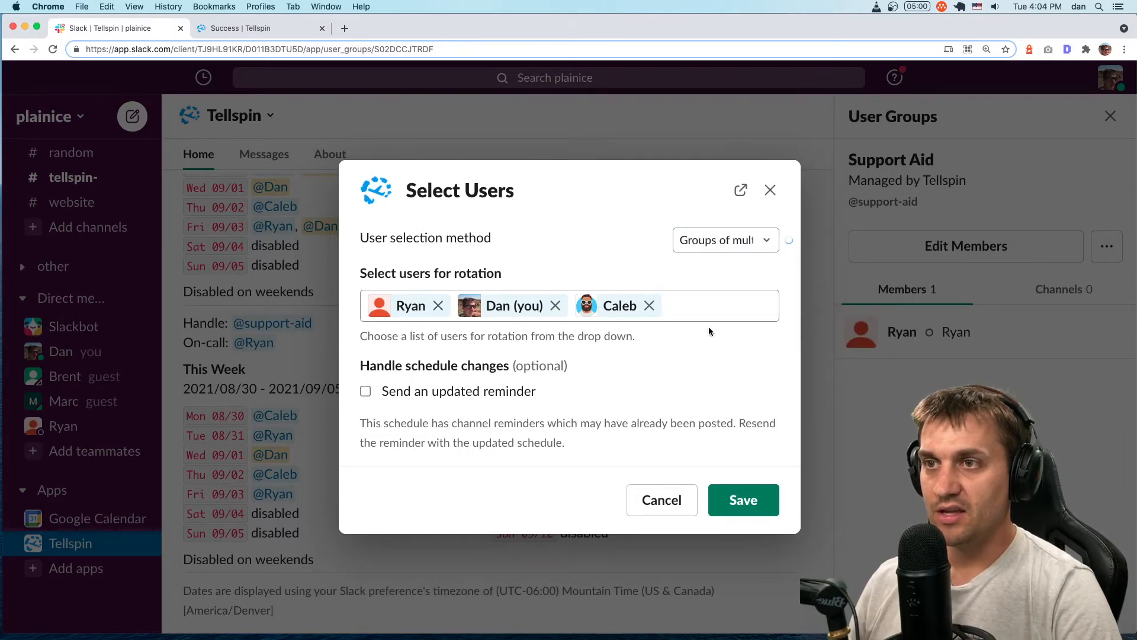
{"action": "left_click", "coordinate": [453, 279]}
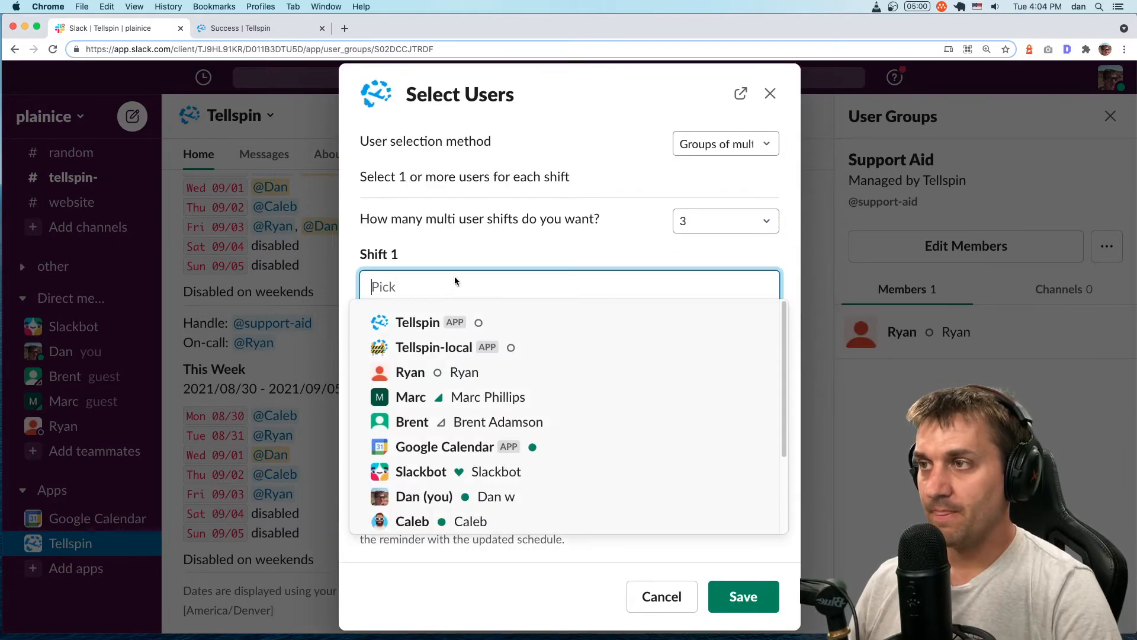
{"action": "left_click", "coordinate": [413, 372]}
{"action": "left_click", "coordinate": [416, 496]}
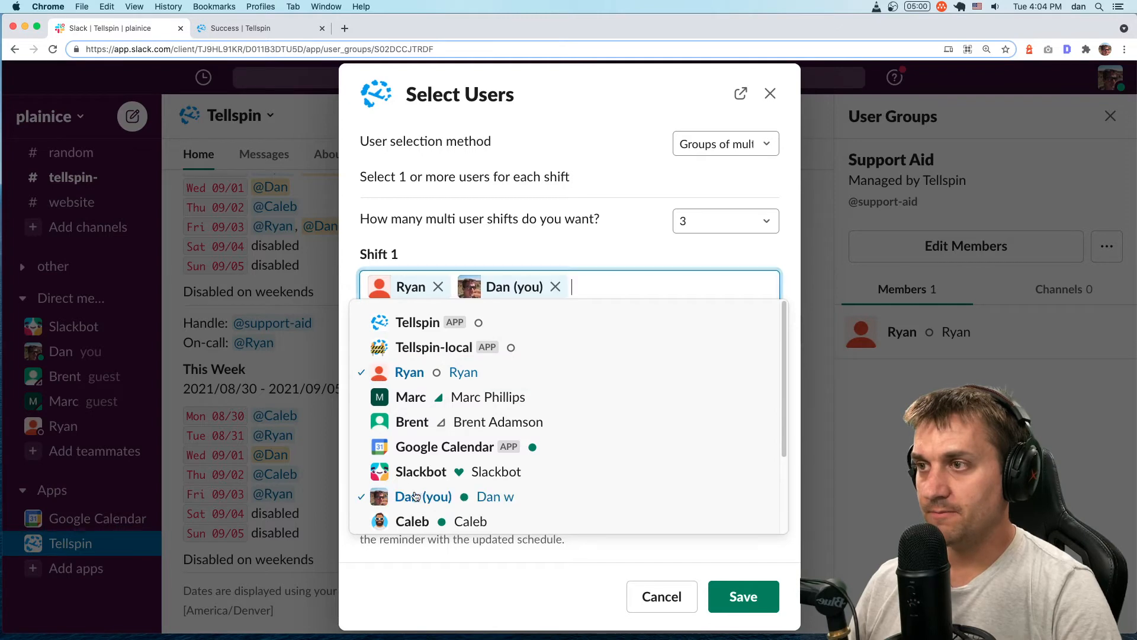
{"action": "key", "text": "Escape"}
{"action": "left_click", "coordinate": [397, 358]}
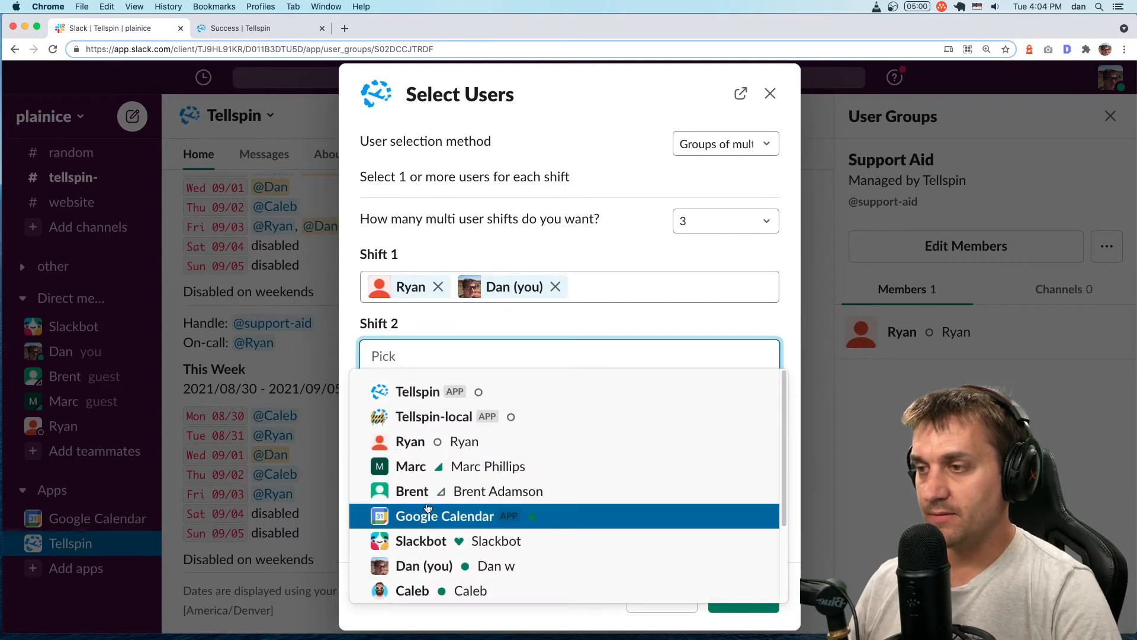
{"action": "left_click", "coordinate": [409, 568]}
{"action": "key", "text": "Escape"}
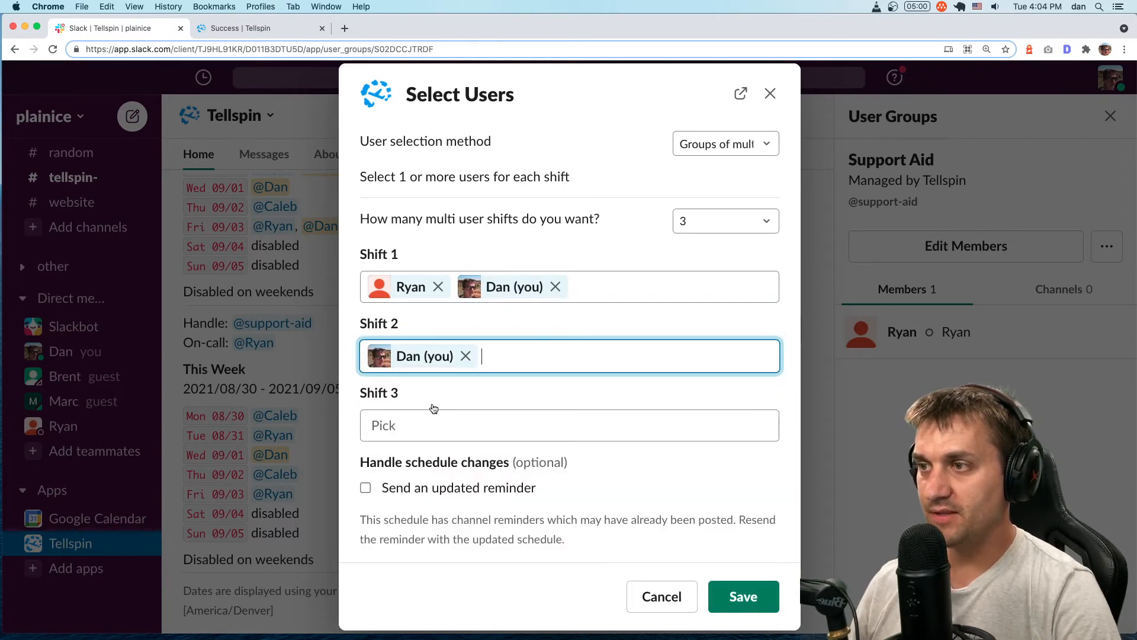
Assign the remaining teammate from the original rotation to Shift 3, and save the user selection and the edited schedule.
{"action": "left_click", "coordinate": [419, 424]}
{"action": "left_click", "coordinate": [413, 401]}
{"action": "key", "text": "Escape"}
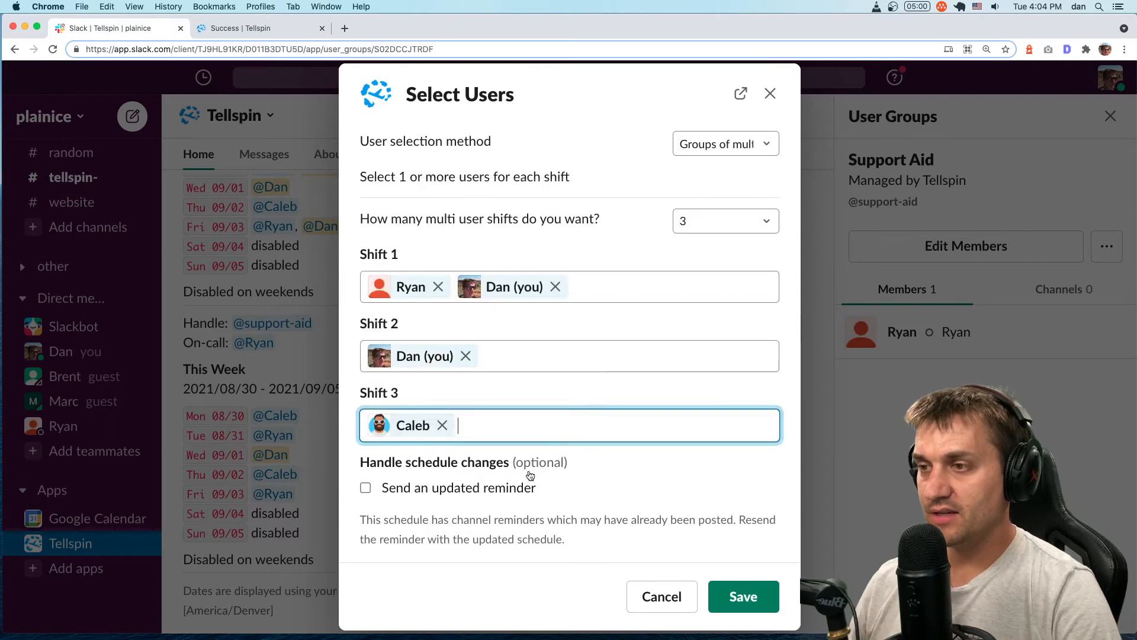
{"action": "left_click", "coordinate": [728, 595]}
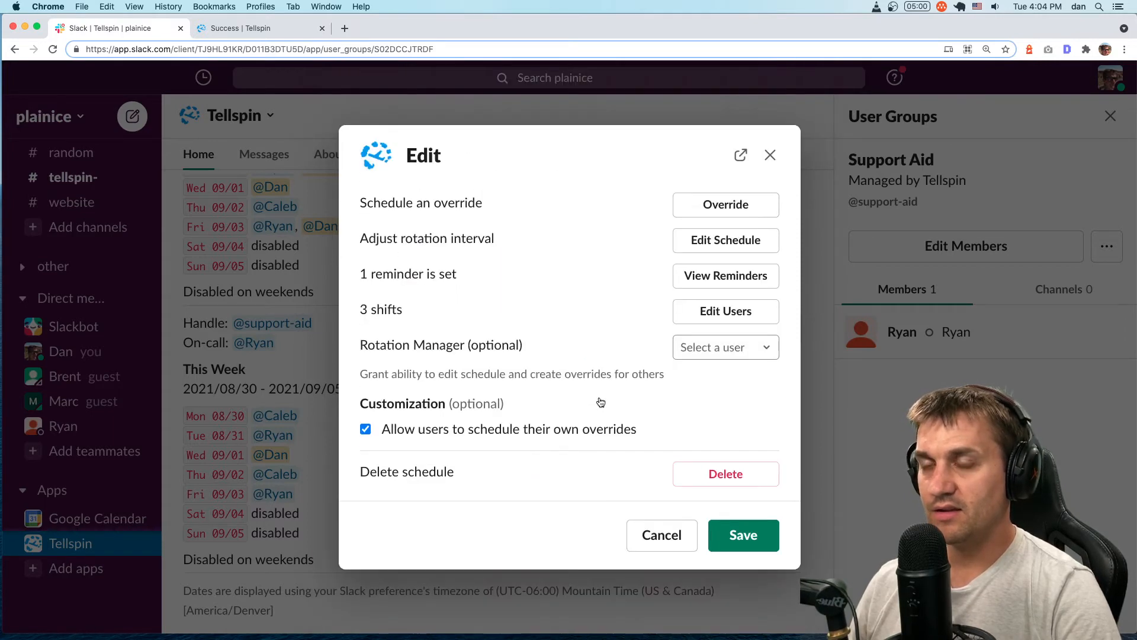
{"action": "left_click", "coordinate": [729, 533]}
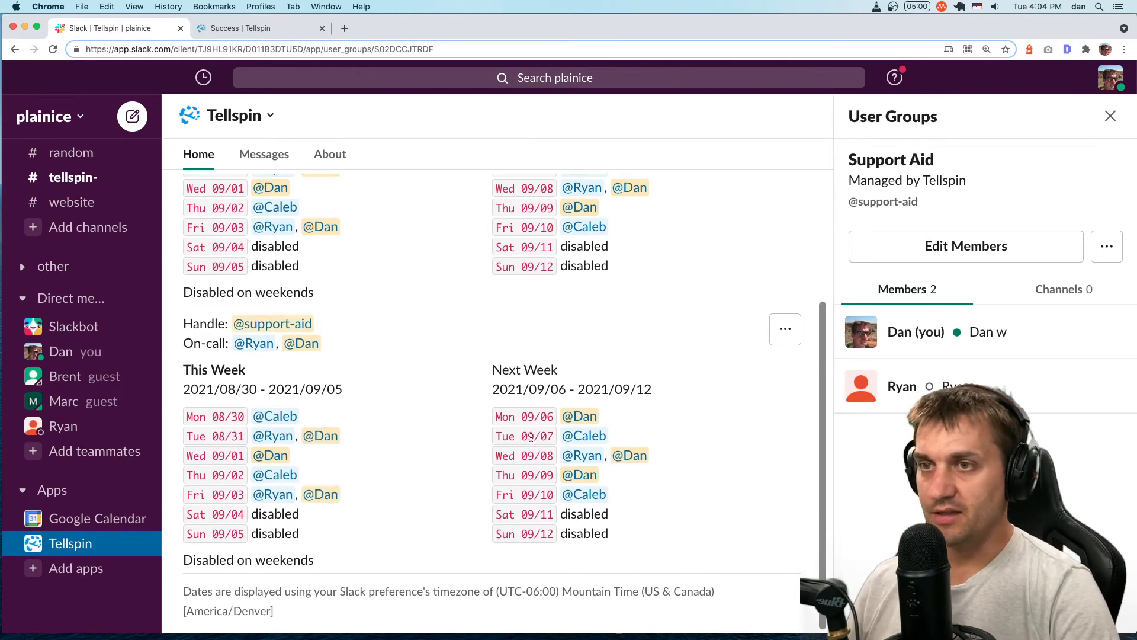
{"action": "scroll", "coordinate": [450, 443], "scroll_direction": "up", "scroll_amount": 5}
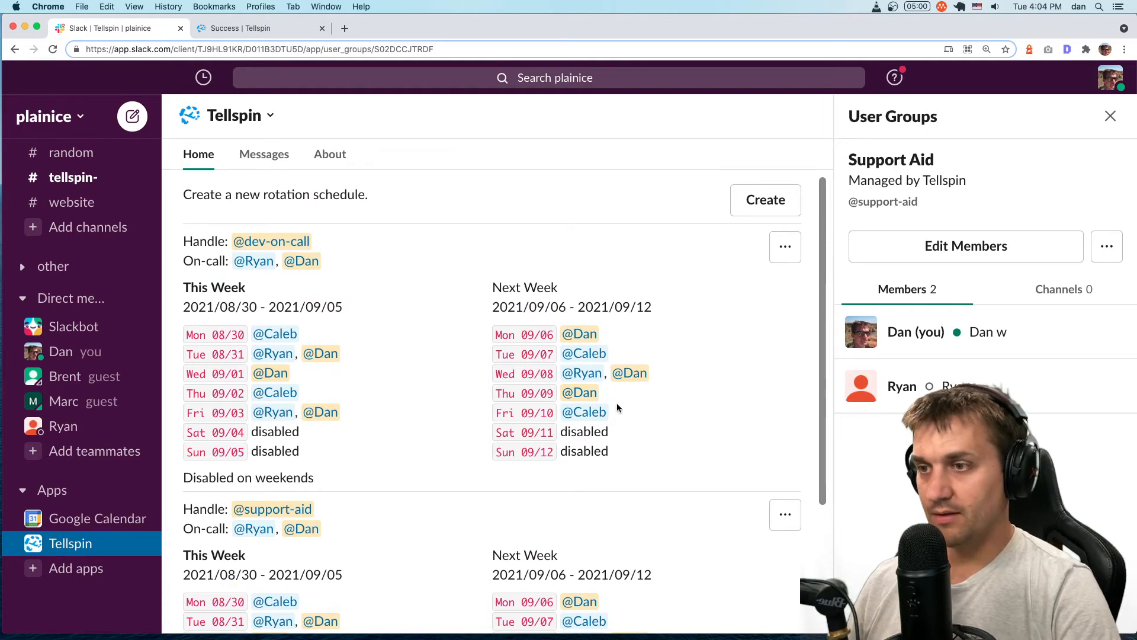
{"action": "scroll", "coordinate": [641, 408], "scroll_direction": "down", "scroll_amount": 5}
{"action": "left_click", "coordinate": [784, 329]}
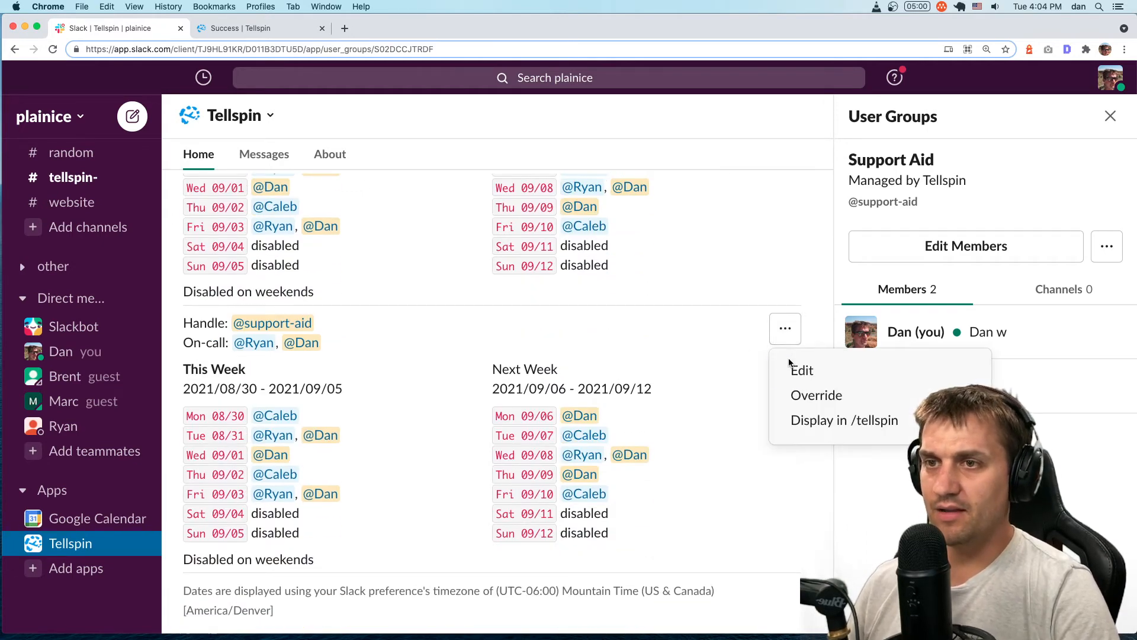
{"action": "left_click", "coordinate": [813, 393]}
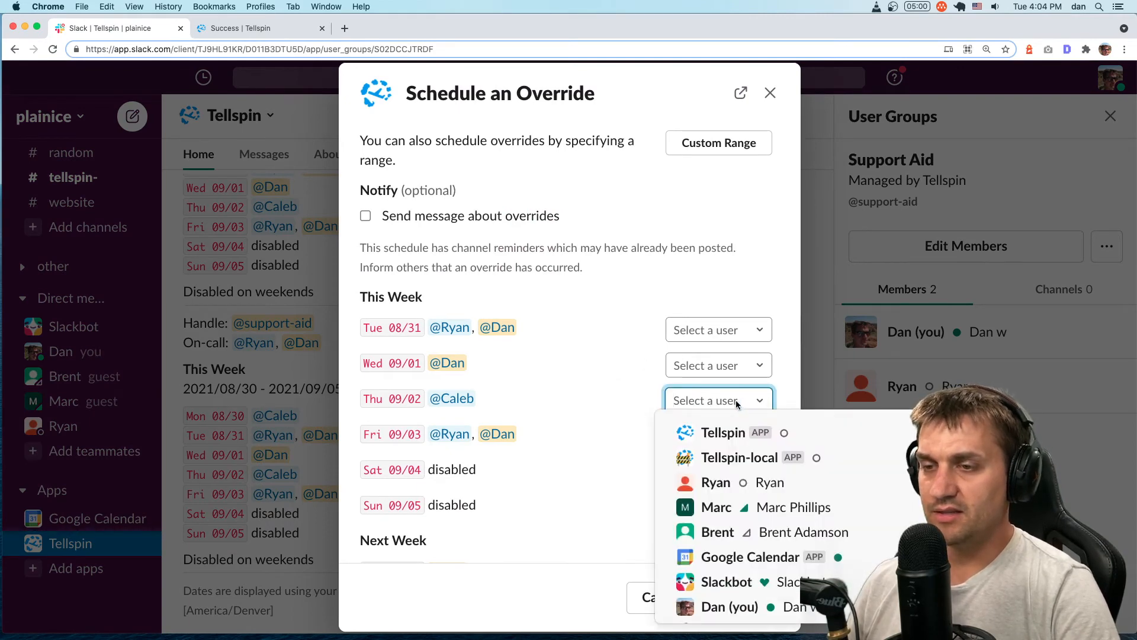
{"action": "left_click", "coordinate": [730, 604]}
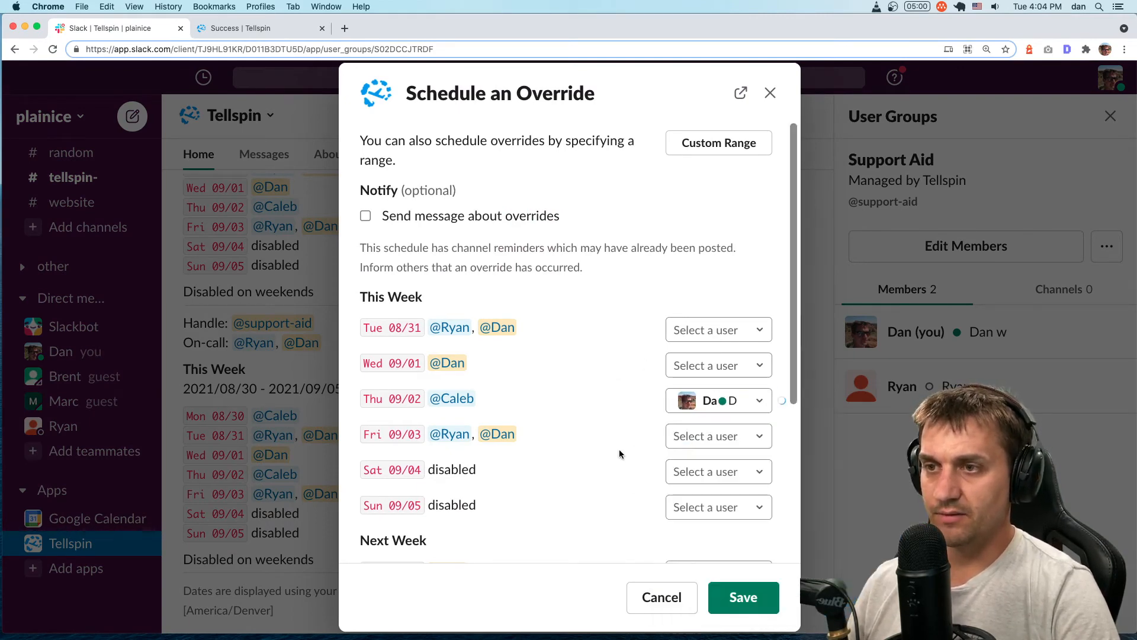
{"action": "left_click", "coordinate": [752, 596]}
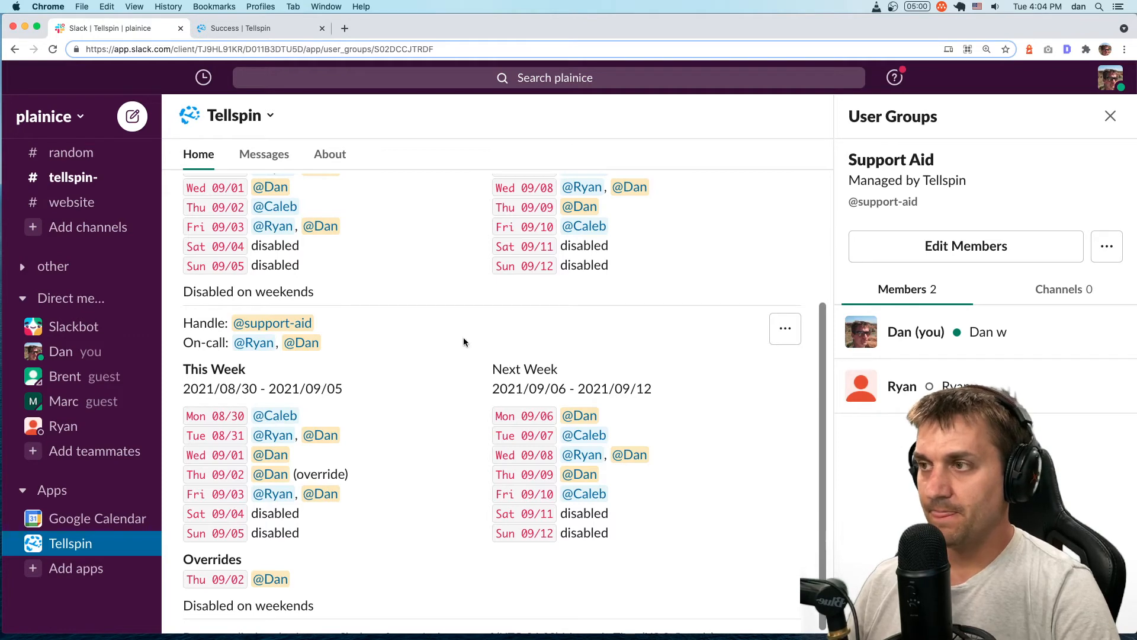
Preview all rotation schedules in the #dev channel with the /tellspin command.
{"action": "scroll", "coordinate": [68, 228], "scroll_direction": "up", "scroll_amount": 5}
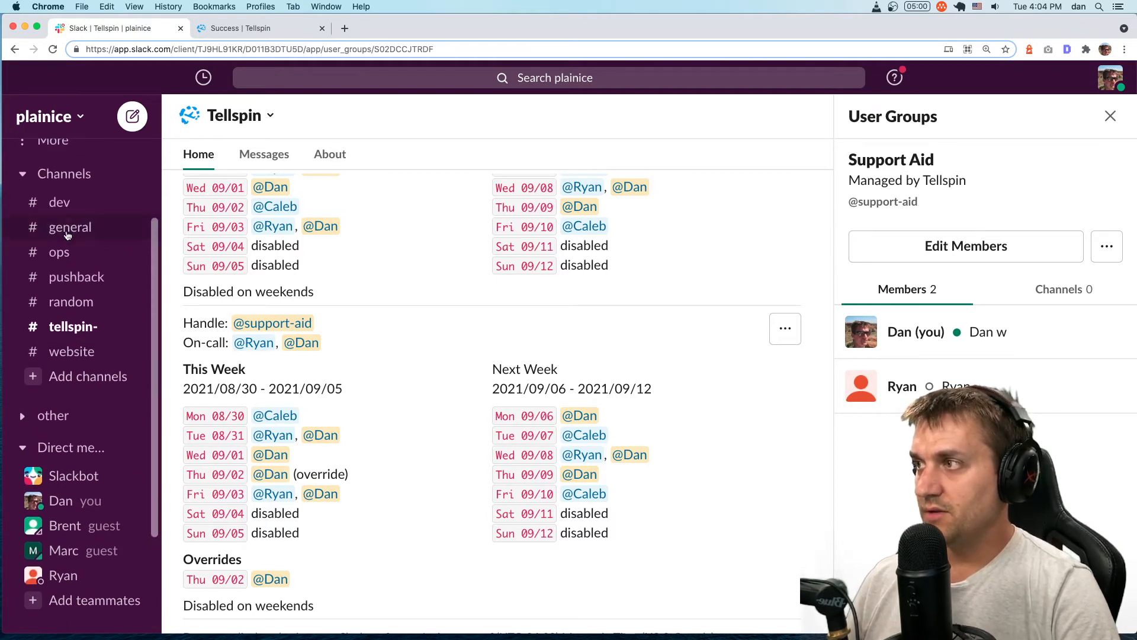
{"action": "left_click", "coordinate": [67, 208]}
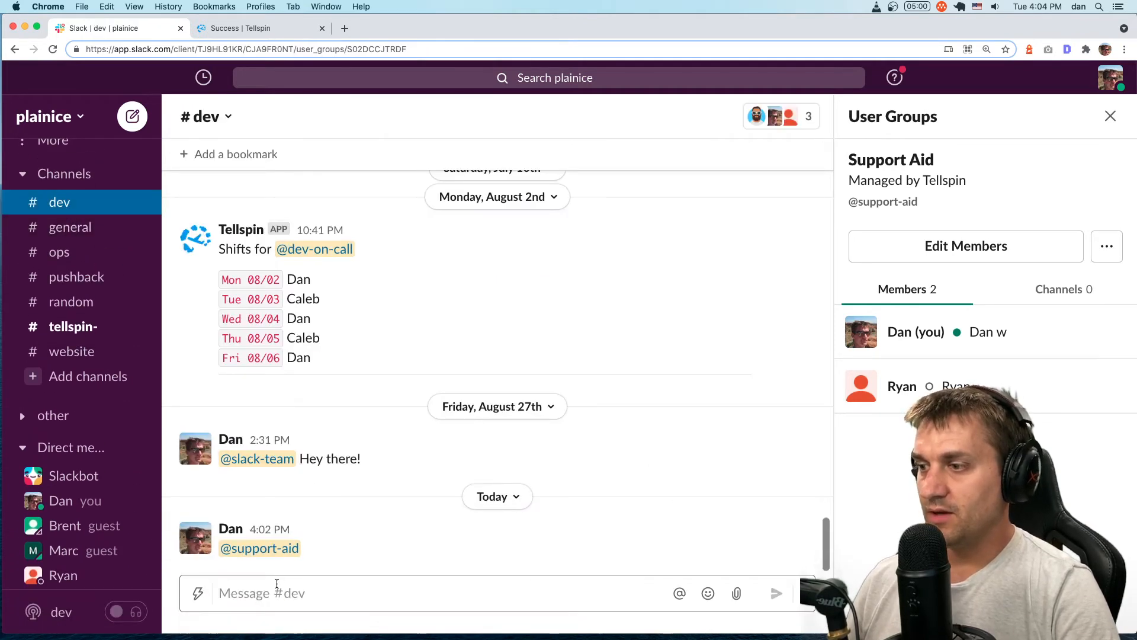
{"action": "key", "text": "slash"}
{"action": "type", "text": "tellspin"}
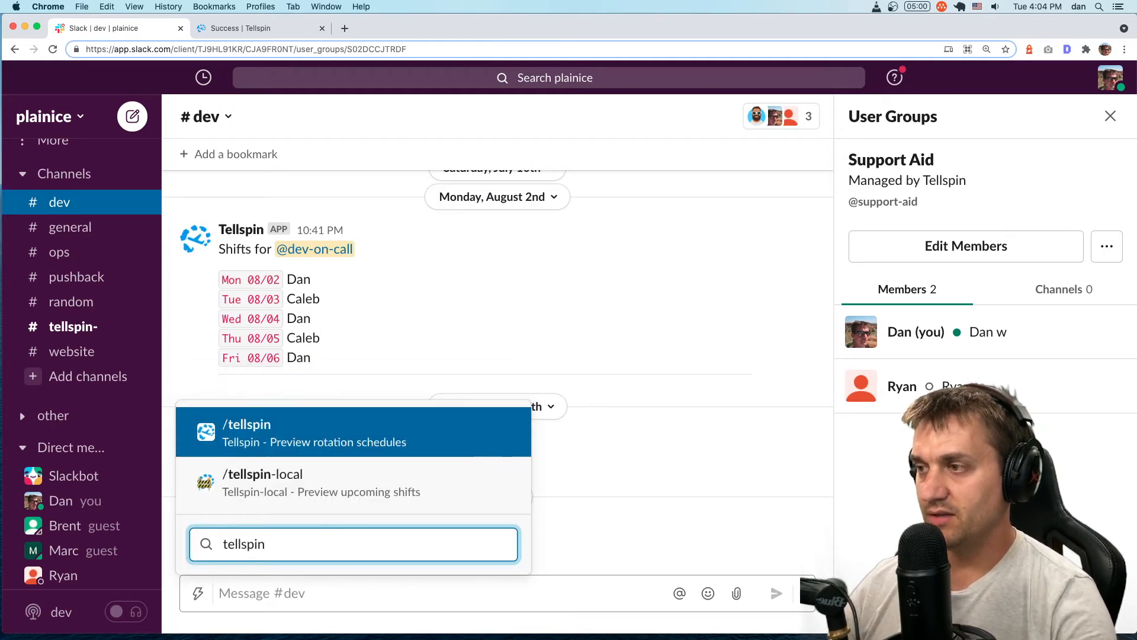
{"action": "key", "text": "Return"}
{"action": "key", "text": "Return"}
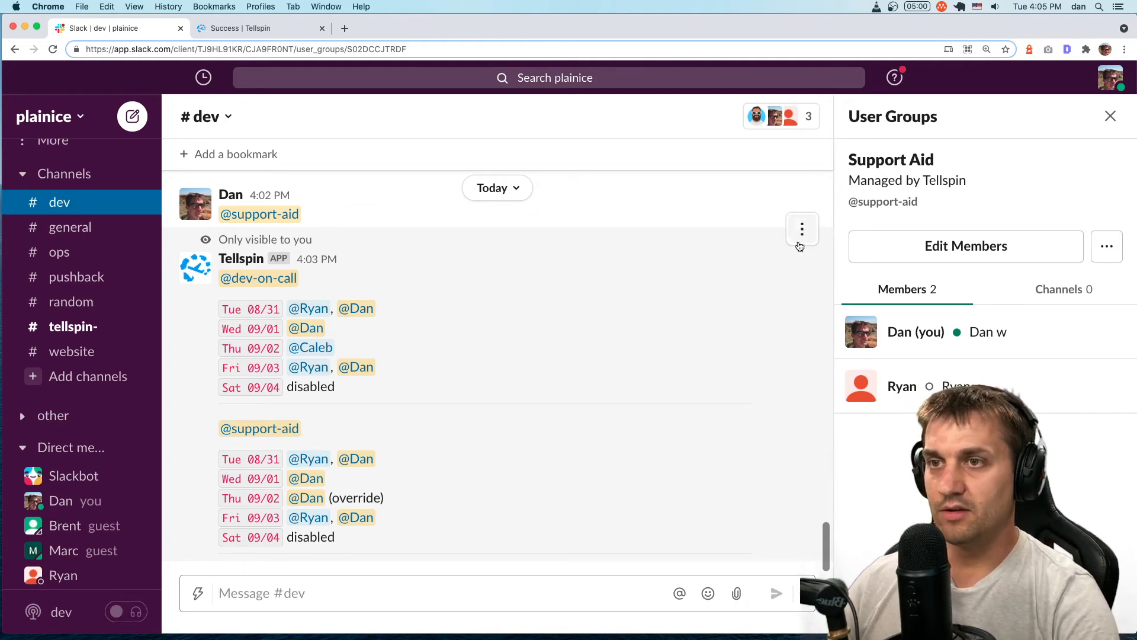
Delete the Tellspin schedule preview message from the #dev channel.
{"action": "left_click", "coordinate": [802, 229]}
{"action": "left_click", "coordinate": [846, 231]}
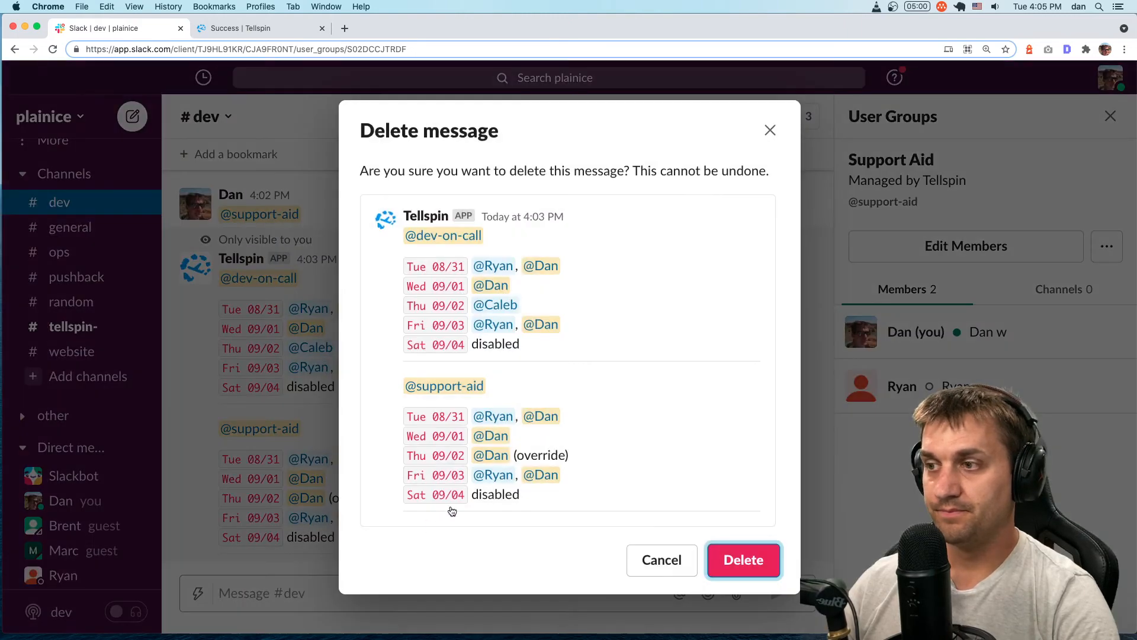
{"action": "left_click", "coordinate": [743, 558]}
{"action": "key", "text": "slash"}
{"action": "type", "text": "tel"}
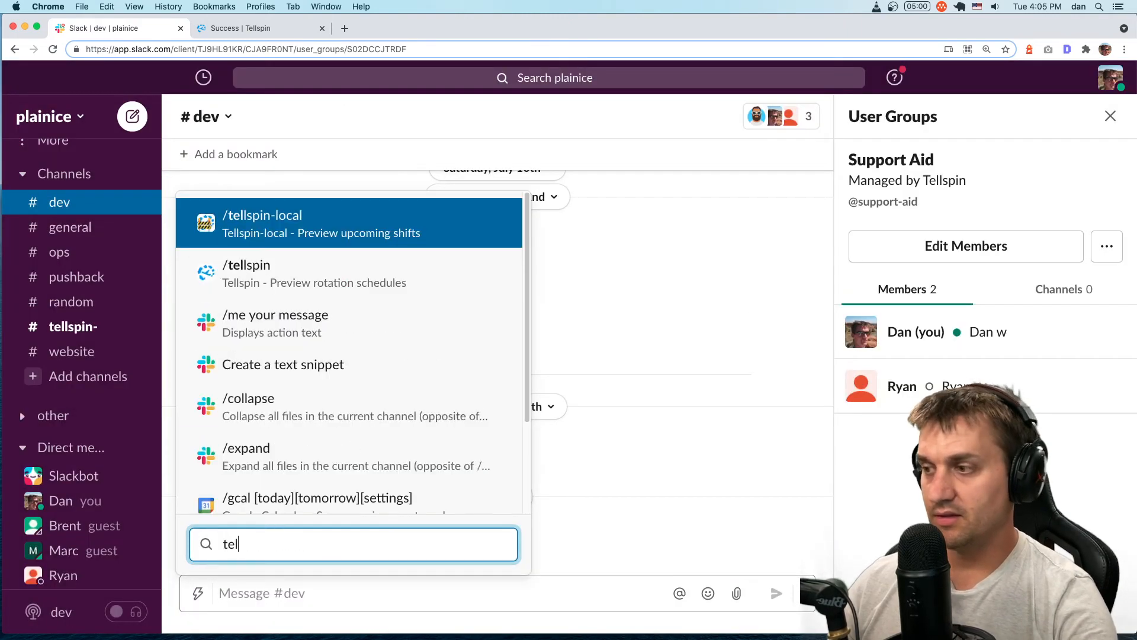
{"action": "type", "text": "lspin "}
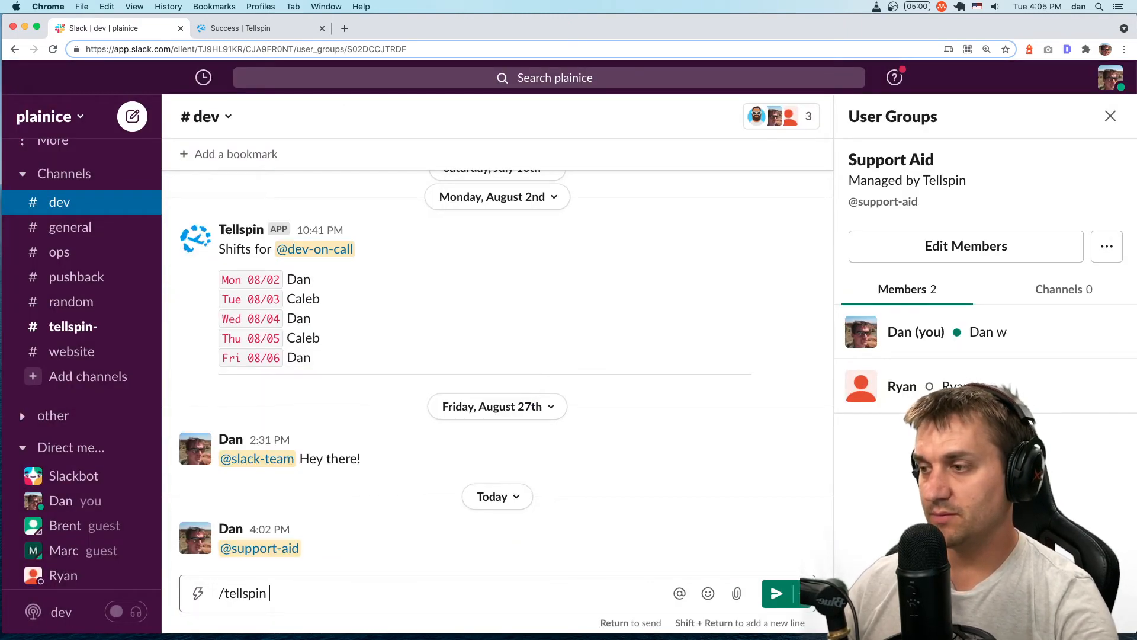
{"action": "type", "text": "@suppor"}
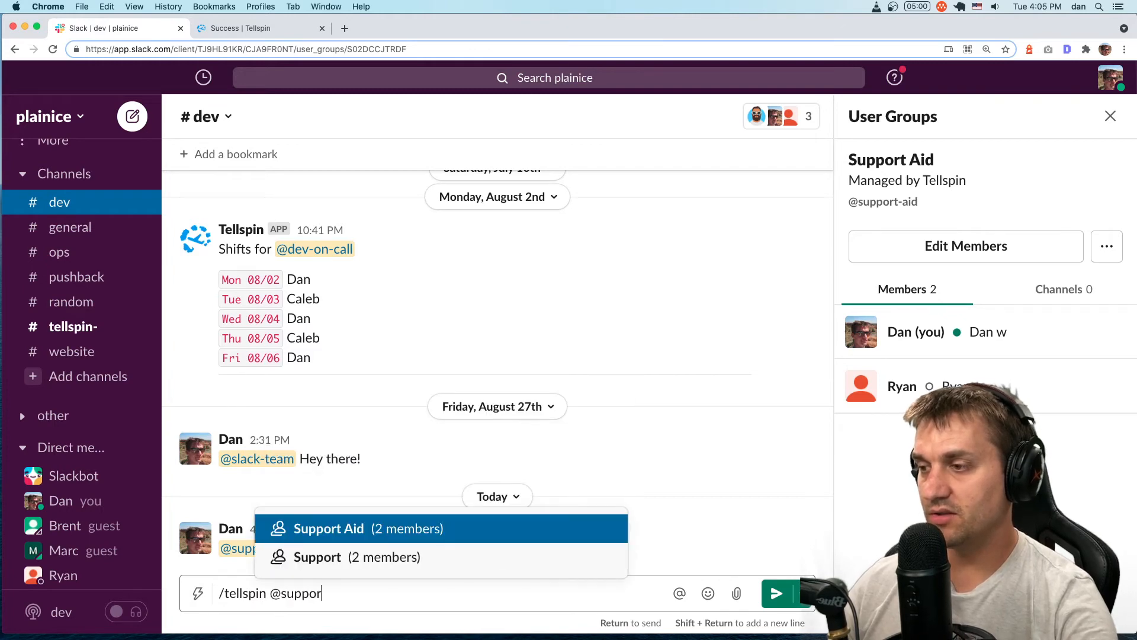
{"action": "type", "text": "t"}
{"action": "key", "text": "Return"}
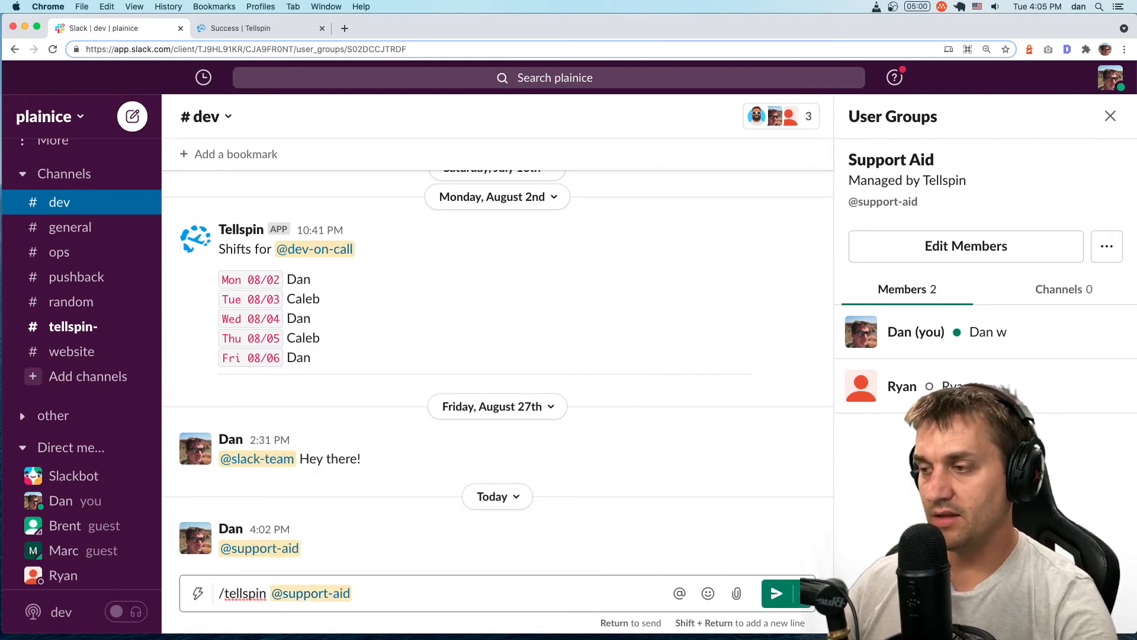
{"action": "key", "text": "Return"}
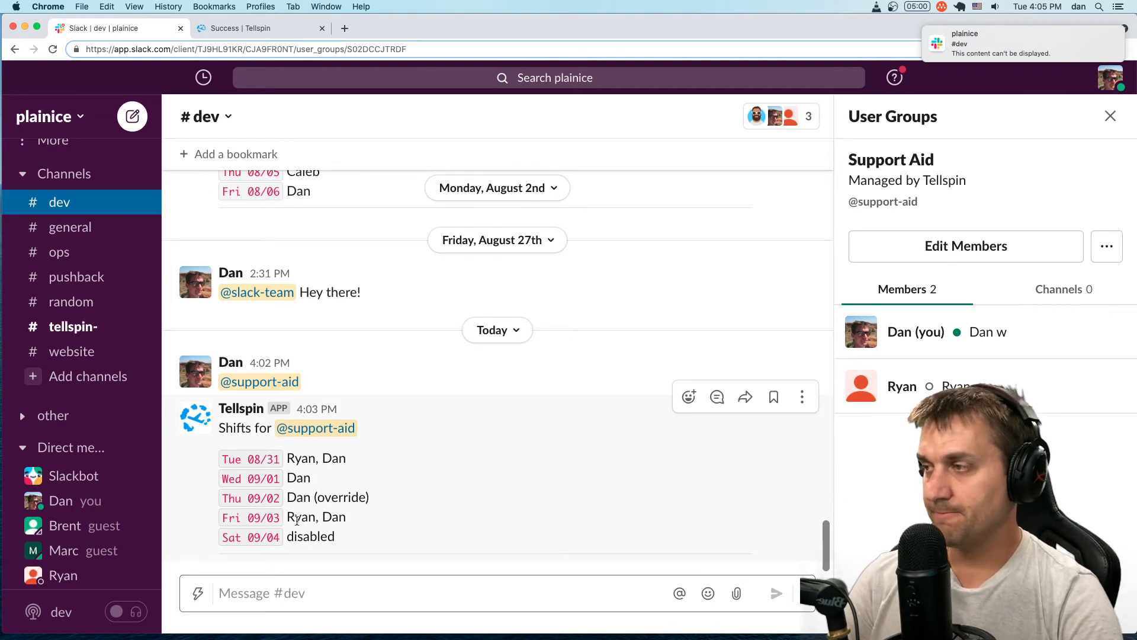
Return to the Tellspin app's home page with the rotation schedules.
{"action": "scroll", "coordinate": [84, 474], "scroll_direction": "down", "scroll_amount": 5}
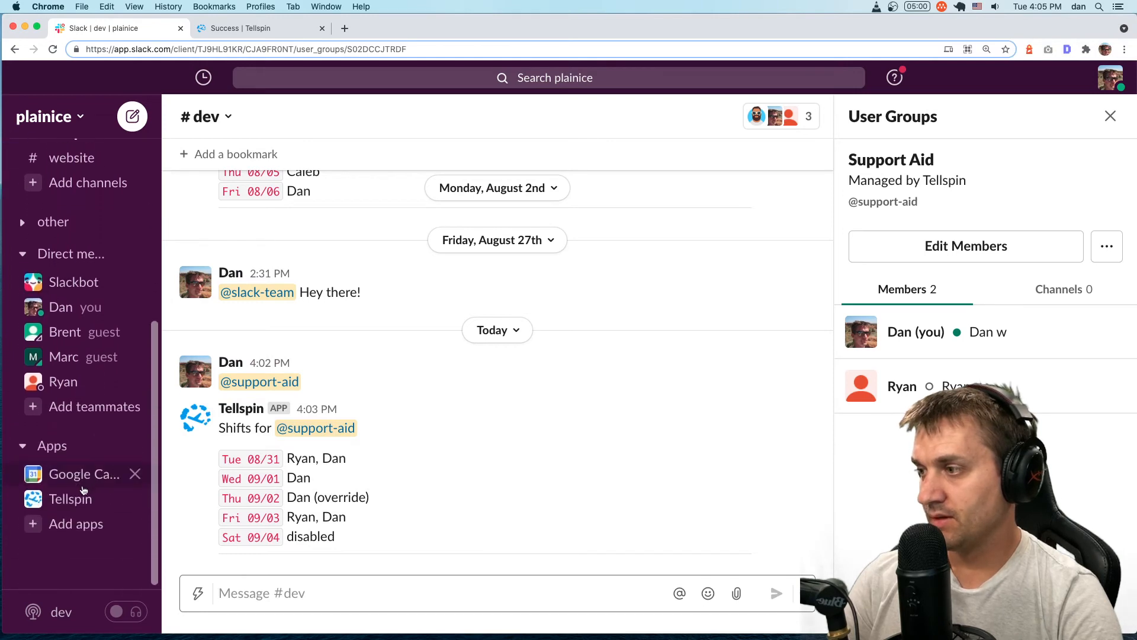
{"action": "left_click", "coordinate": [74, 498]}
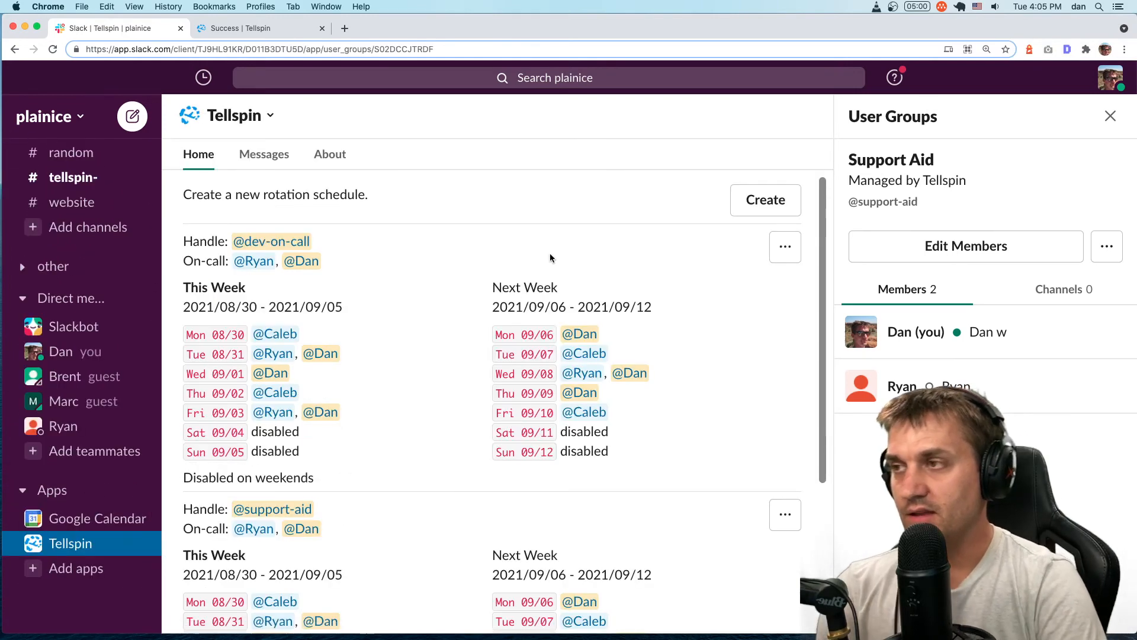
Start a new rotation schedule, keeping the default weekly Monday 00:00 rotation, and continue to the contact method settings.
{"action": "left_click", "coordinate": [765, 200]}
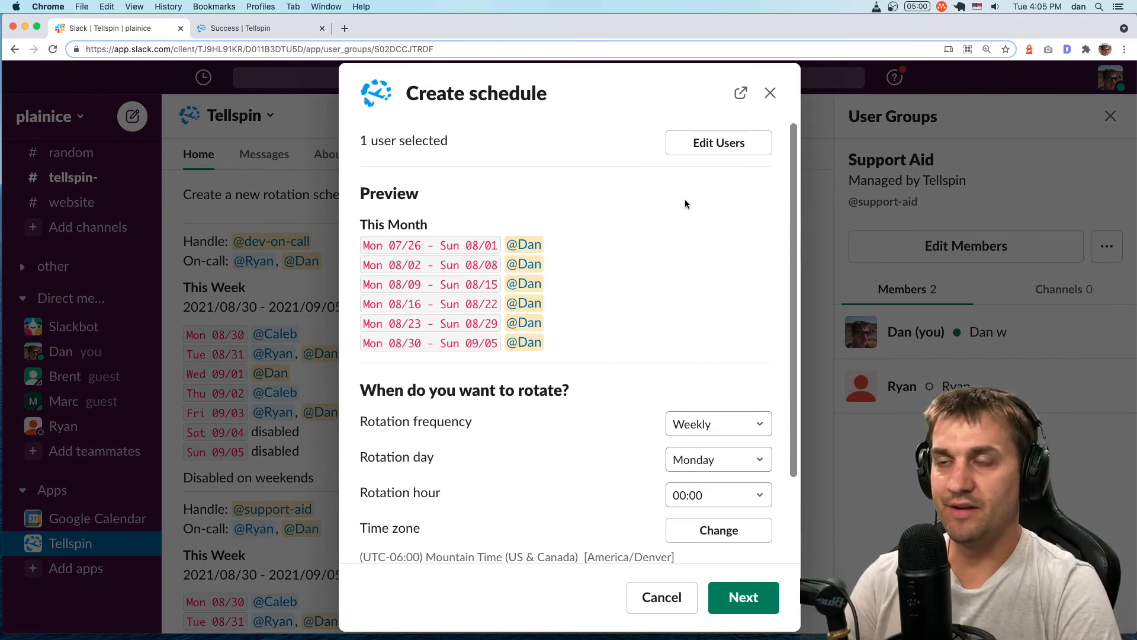
{"action": "scroll", "coordinate": [702, 304], "scroll_direction": "down", "scroll_amount": 4}
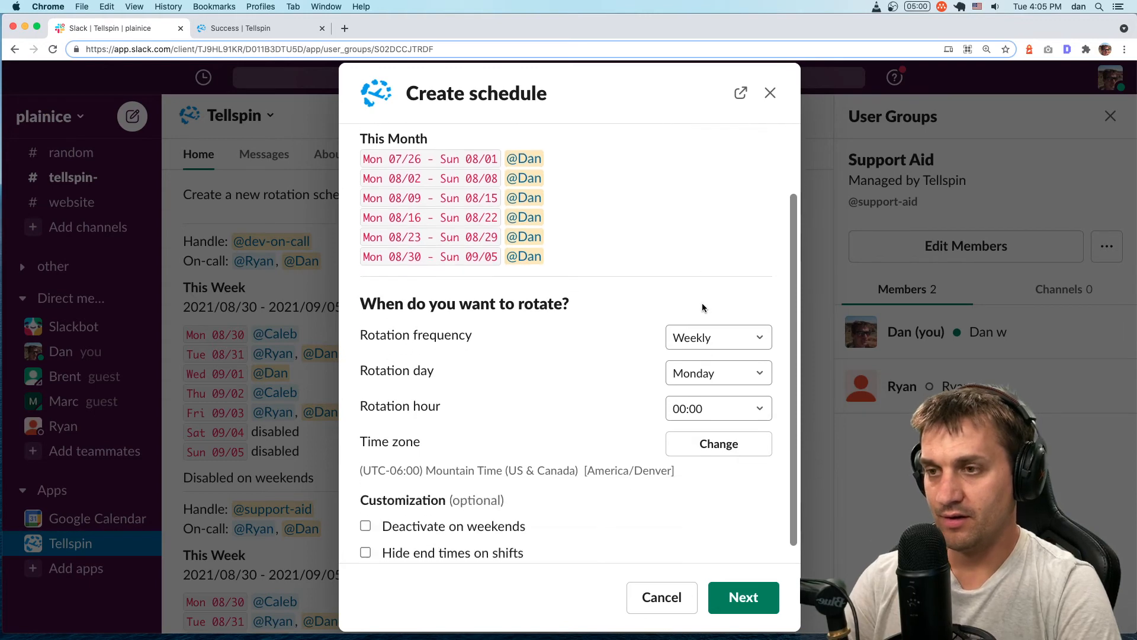
{"action": "scroll", "coordinate": [703, 311], "scroll_direction": "up", "scroll_amount": 2}
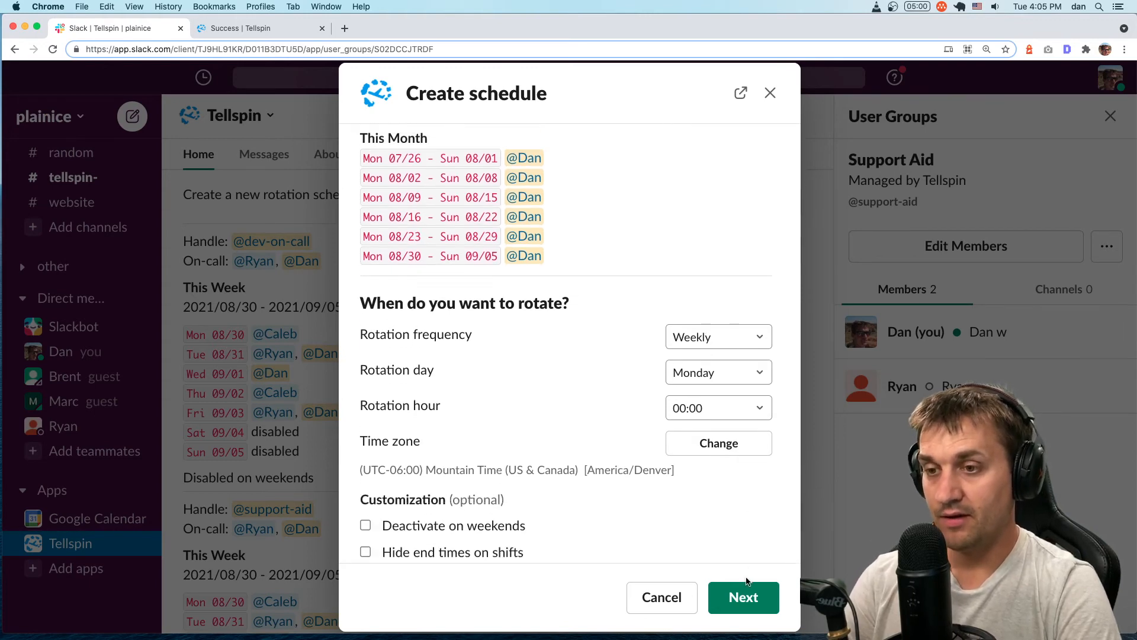
{"action": "left_click", "coordinate": [743, 597]}
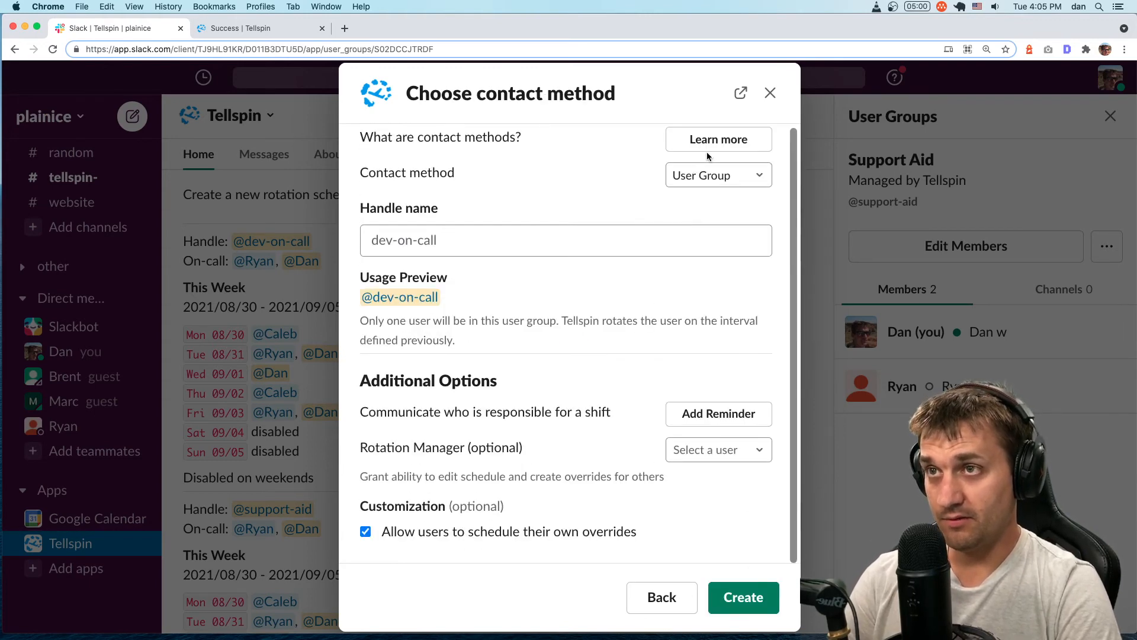
Set the contact method to Channel with #dev as the channel, and create the schedule.
{"action": "left_click", "coordinate": [713, 177]}
{"action": "left_click", "coordinate": [701, 257]}
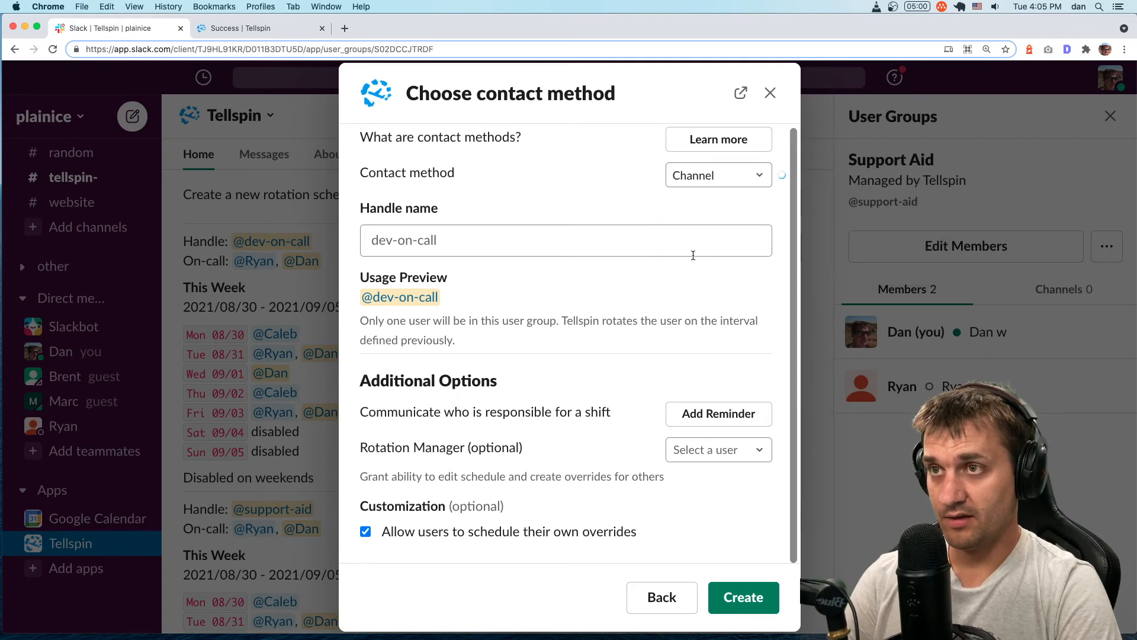
{"action": "left_click", "coordinate": [440, 273]}
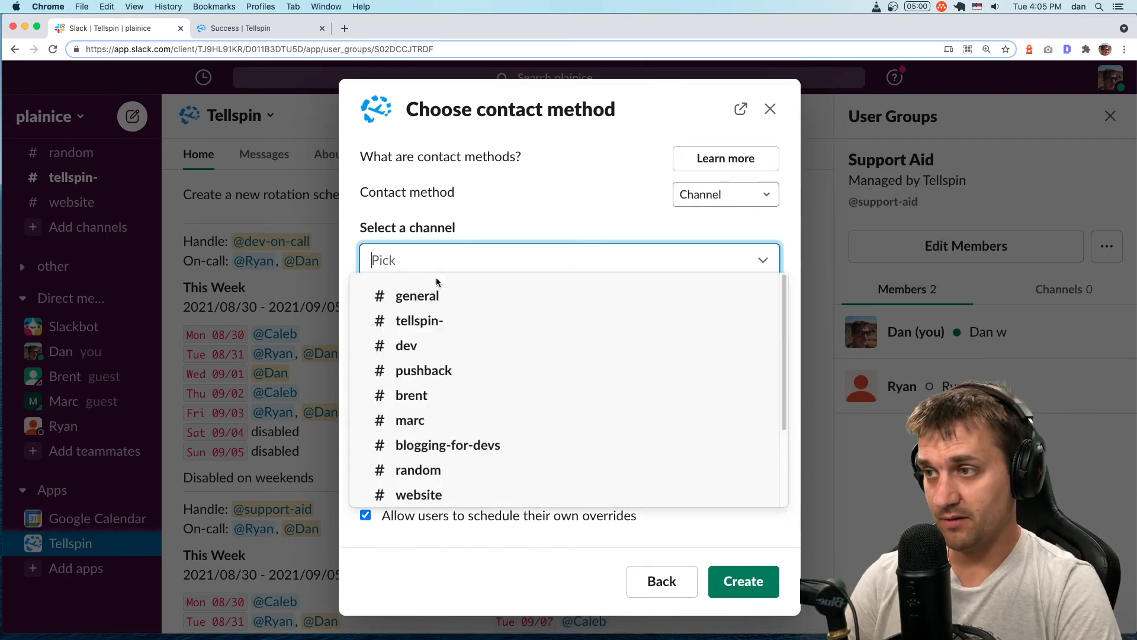
{"action": "left_click", "coordinate": [422, 350]}
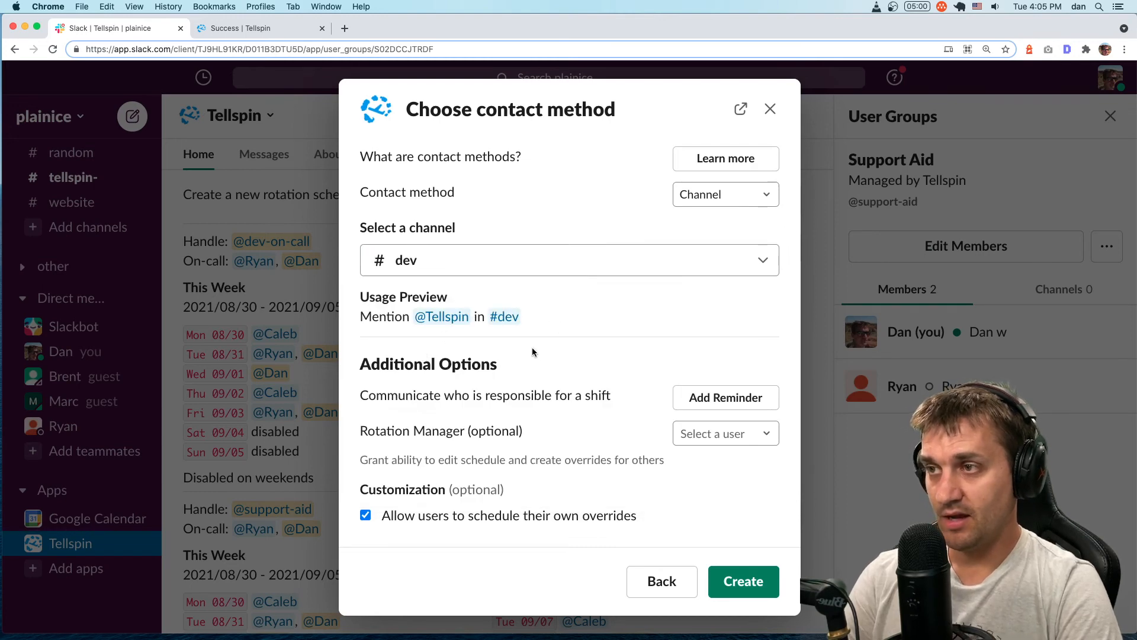
{"action": "left_click", "coordinate": [750, 579]}
{"action": "scroll", "coordinate": [645, 367], "scroll_direction": "down", "scroll_amount": 10}
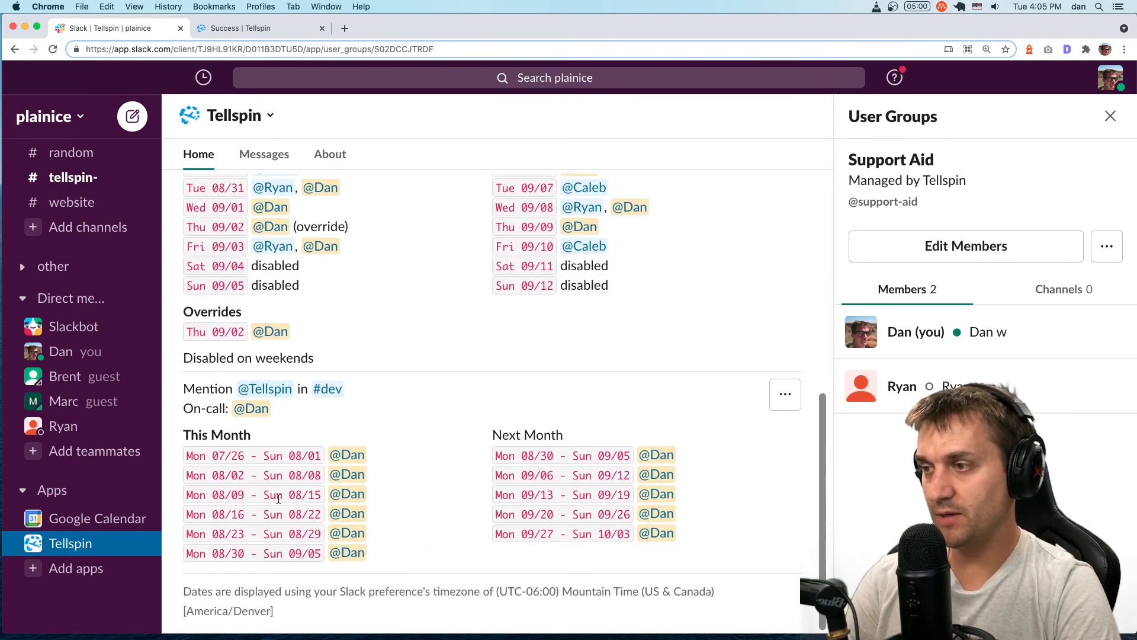
{"action": "scroll", "coordinate": [130, 204], "scroll_direction": "up", "scroll_amount": 4}
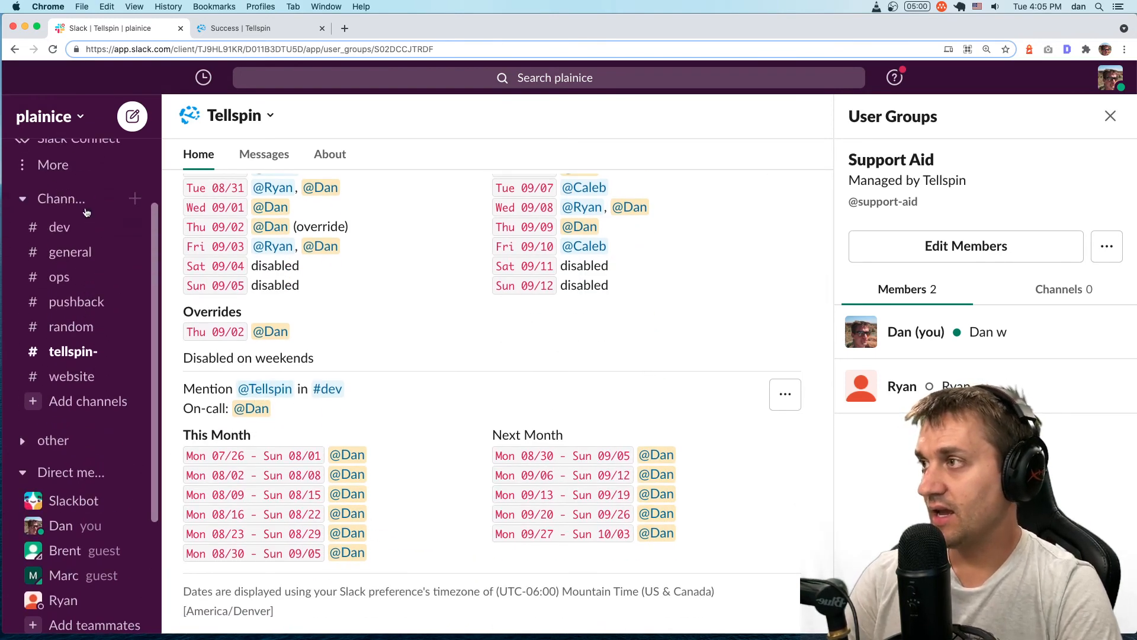
{"action": "left_click", "coordinate": [88, 227]}
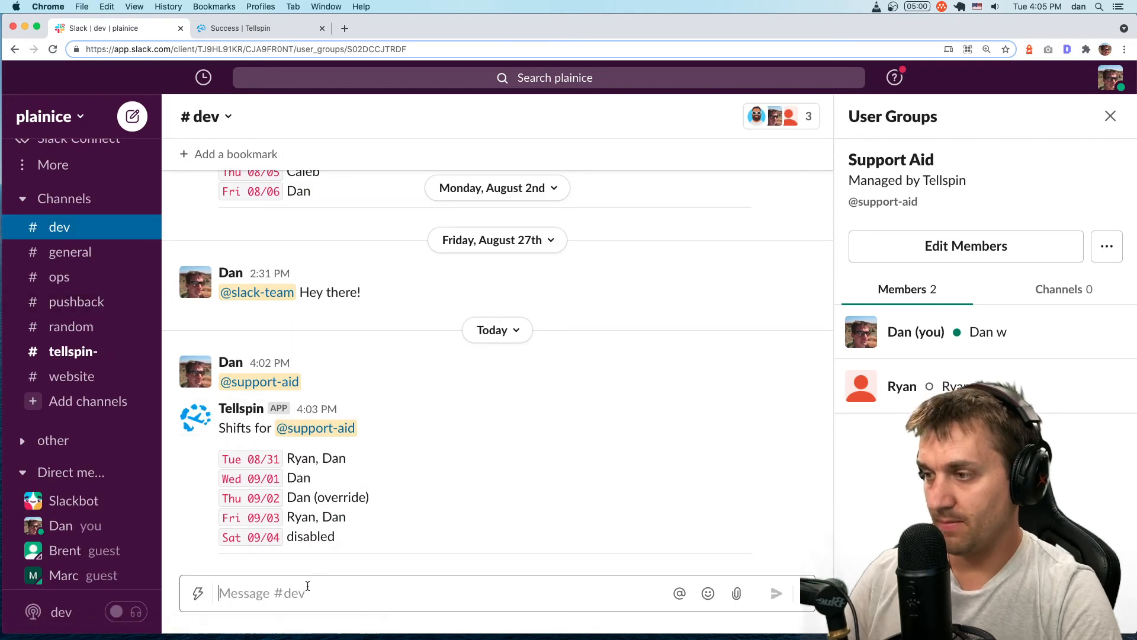
{"action": "type", "text": "@tellspin"}
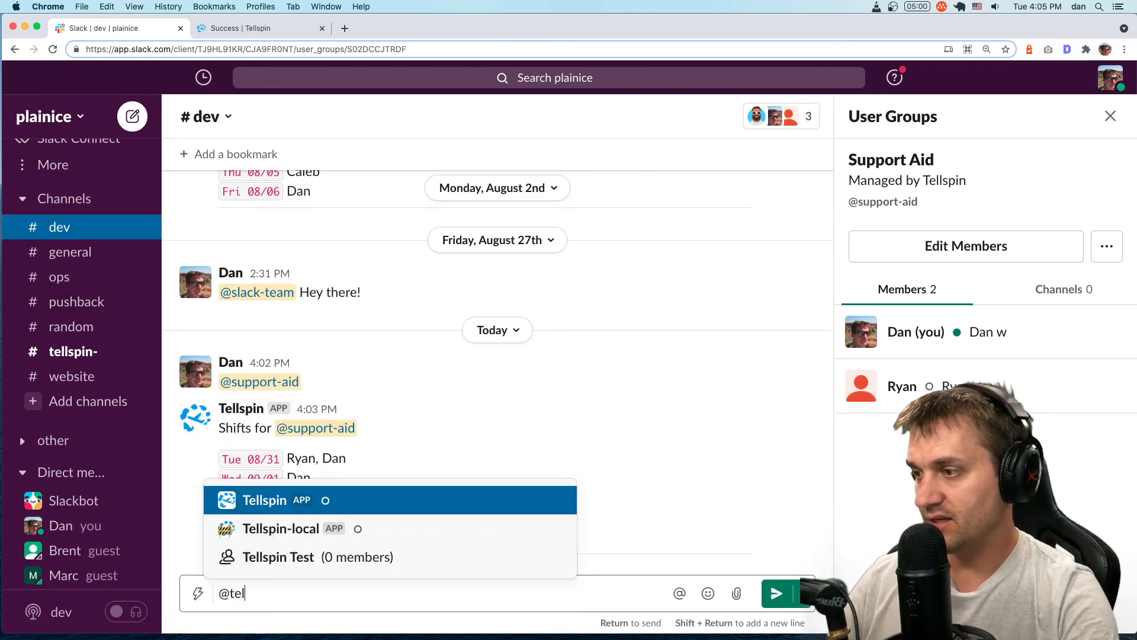
{"action": "key", "text": "Return"}
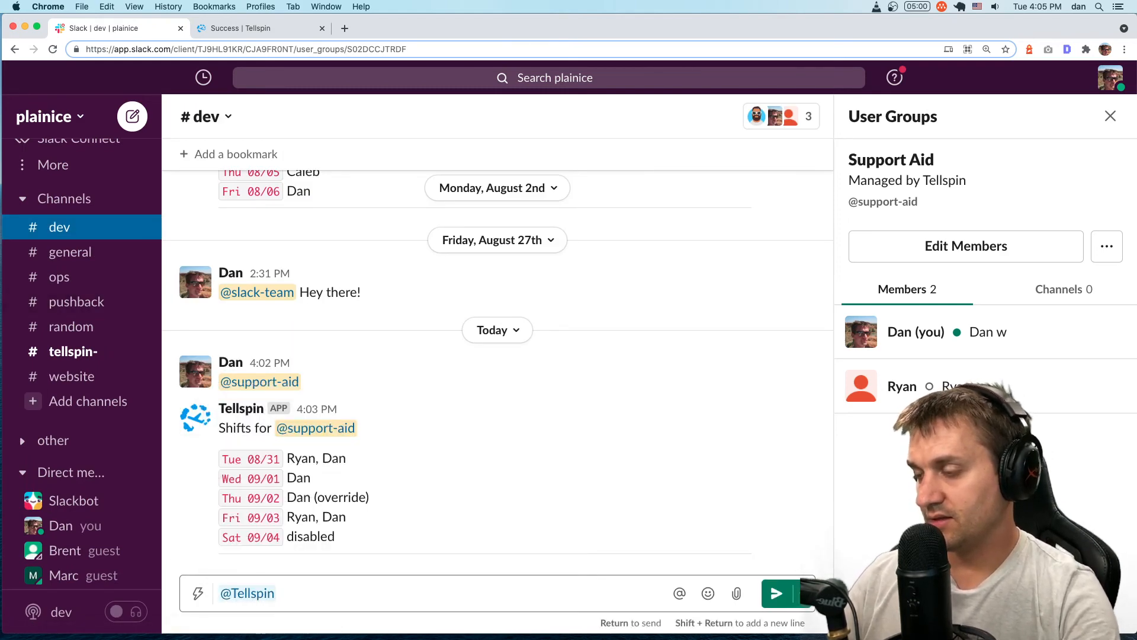
{"action": "type", "text": "Hey"}
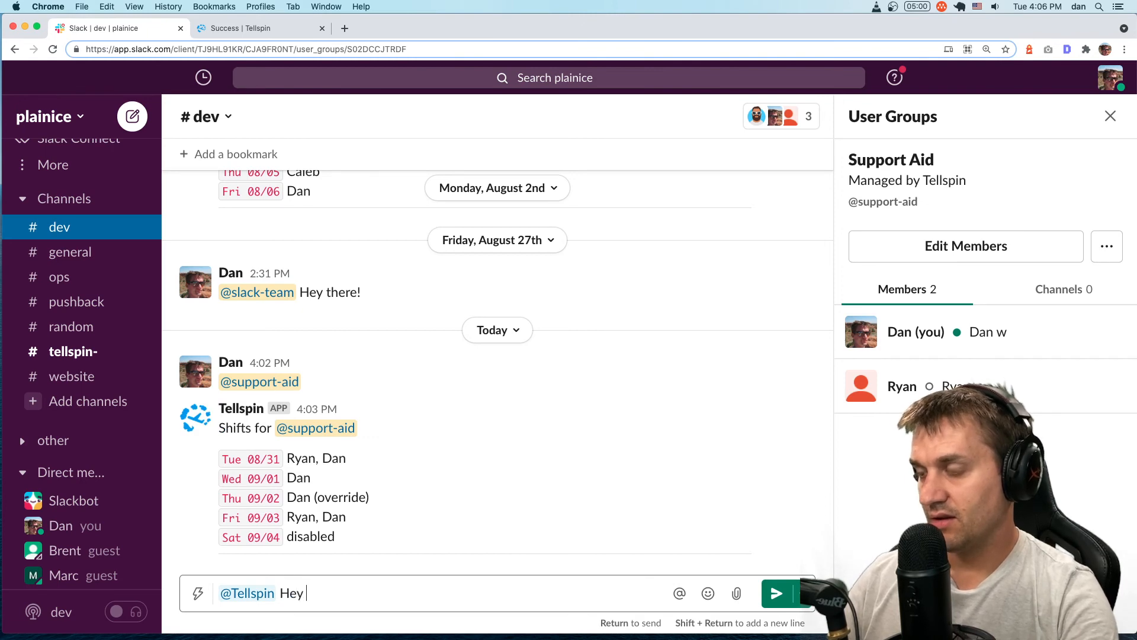
{"action": "type", "text": " I'm stuck!"}
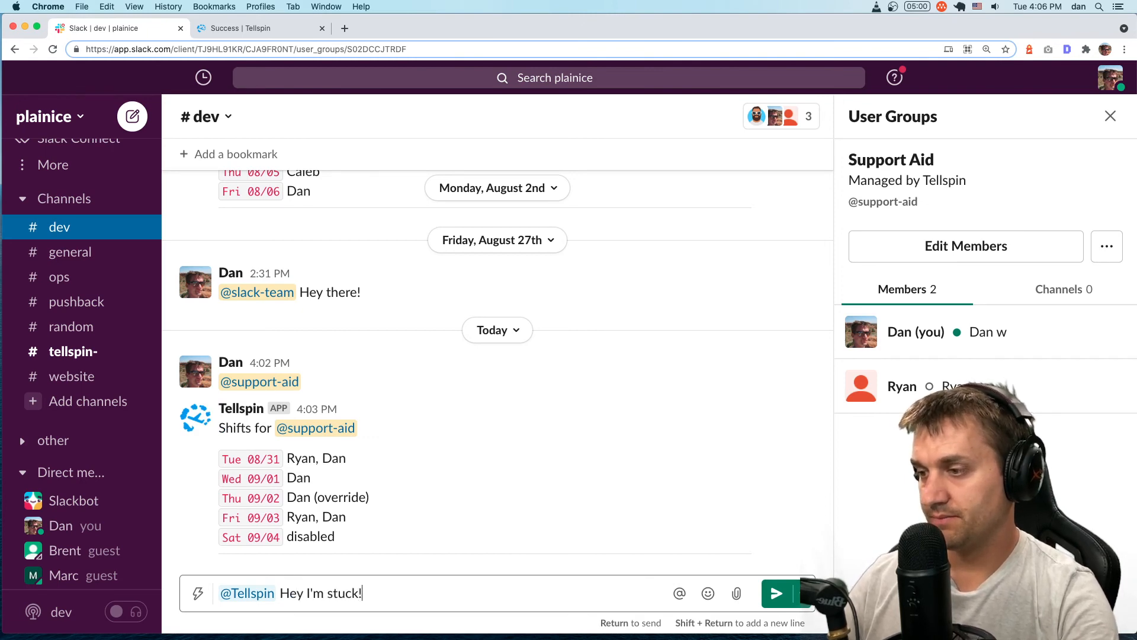
{"action": "key", "text": "Return"}
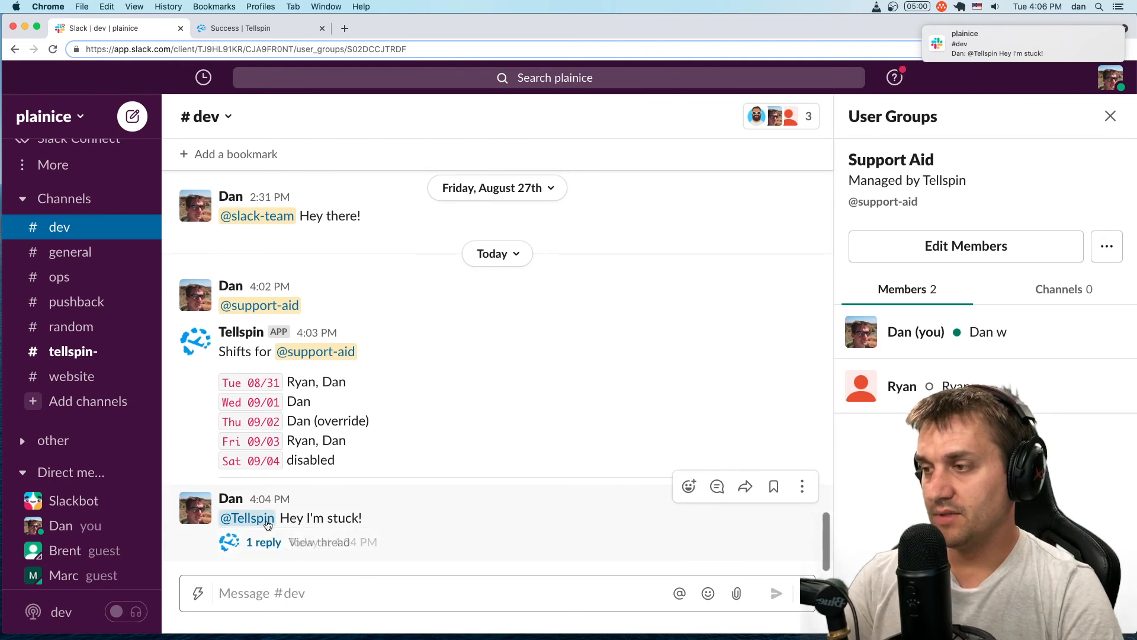
{"action": "left_click", "coordinate": [263, 542]}
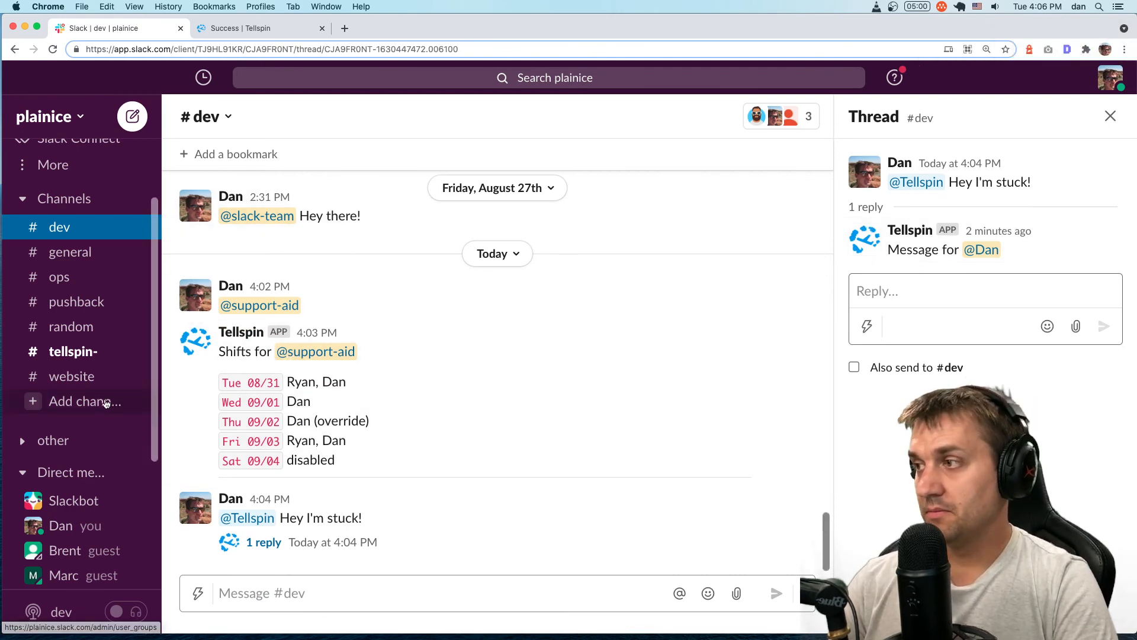
{"action": "scroll", "coordinate": [77, 414], "scroll_direction": "down", "scroll_amount": 4}
{"action": "left_click", "coordinate": [74, 498]}
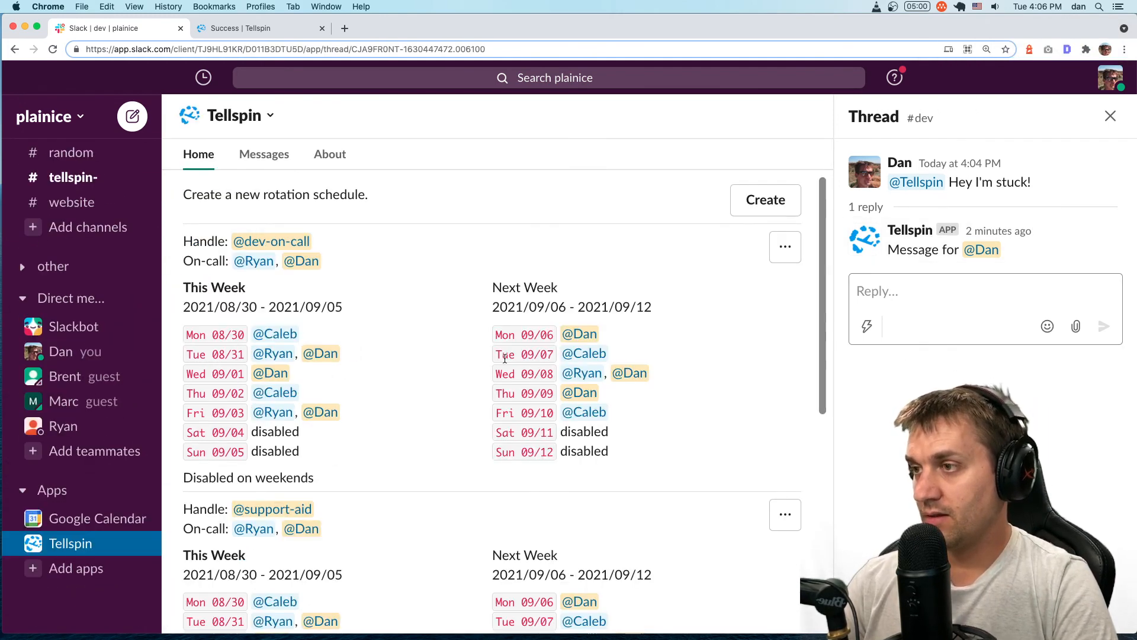
{"action": "scroll", "coordinate": [509, 360], "scroll_direction": "down", "scroll_amount": 5}
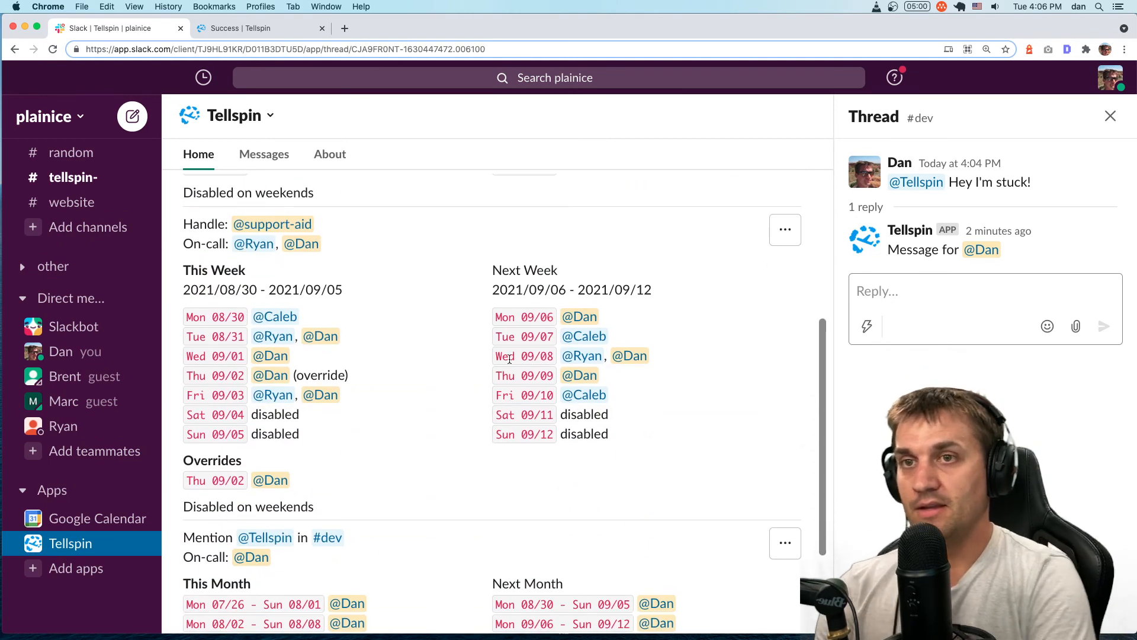